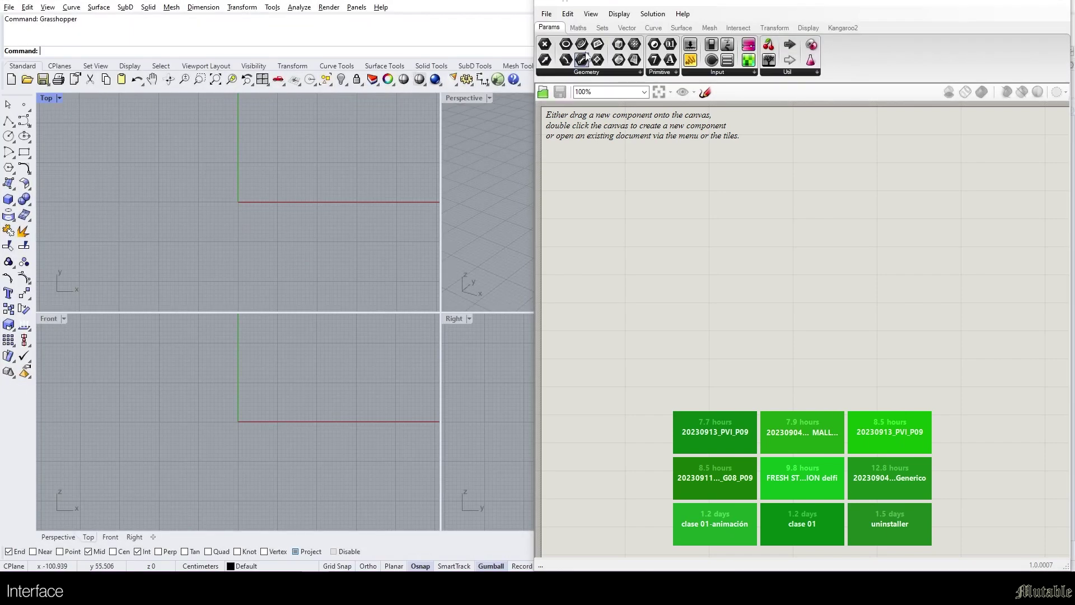
left_click(578, 28)
left_click(602, 28)
left_click(627, 28)
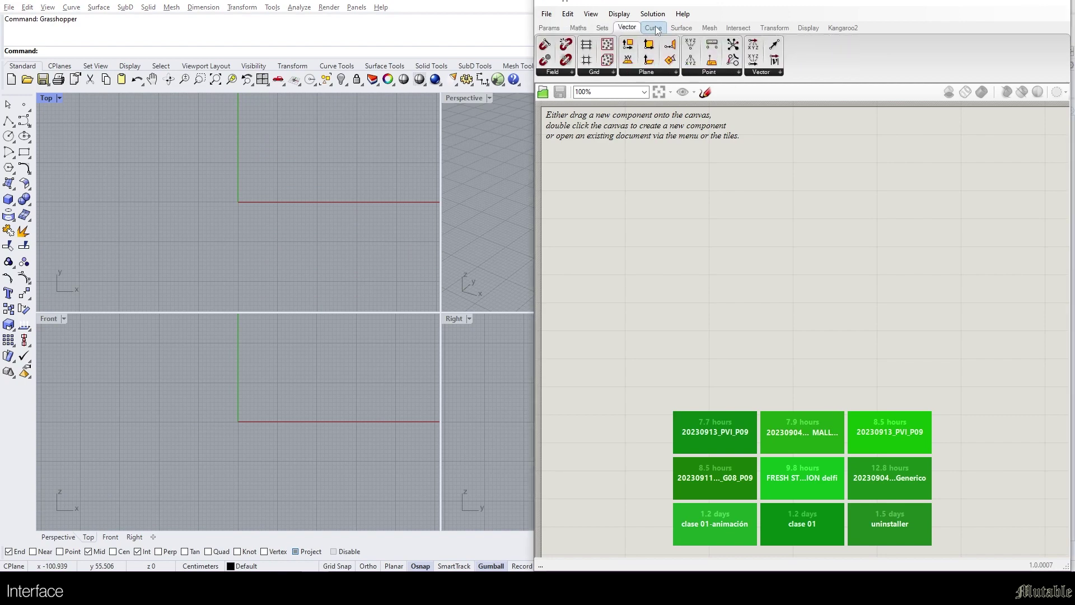
left_click(654, 28)
left_click(558, 28)
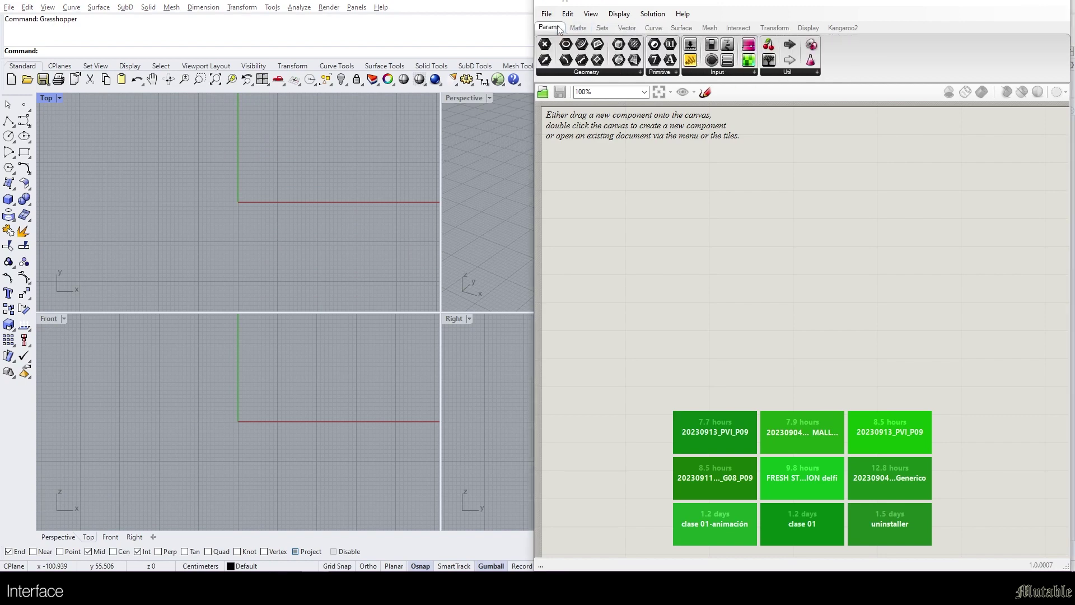
- Add a Construct Point component to the empty Grasshopper canvas
double_click(717, 271)
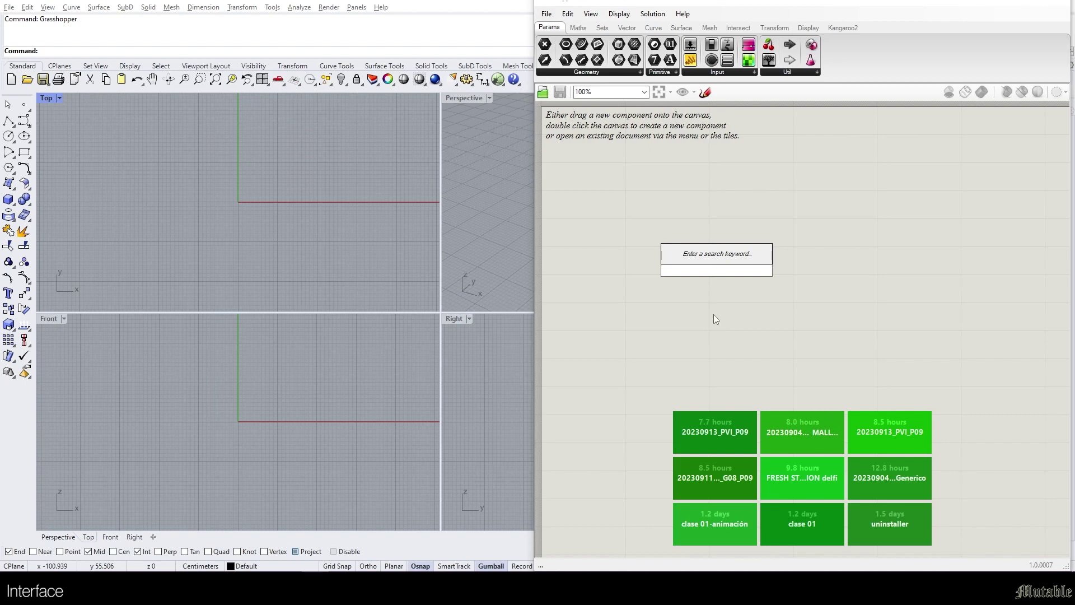
type("construc")
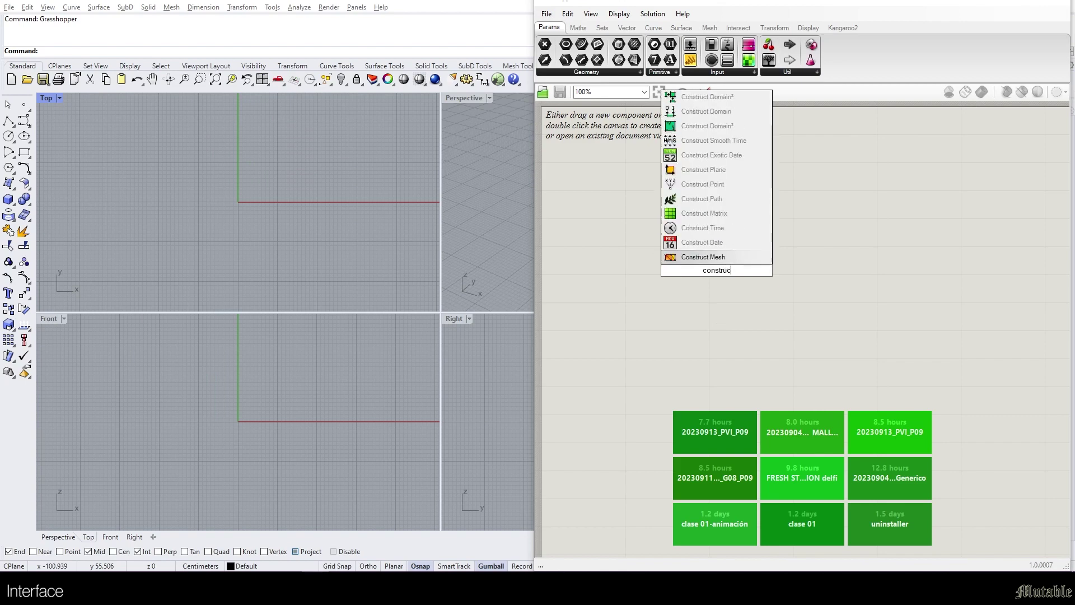
type("t point")
key("Return")
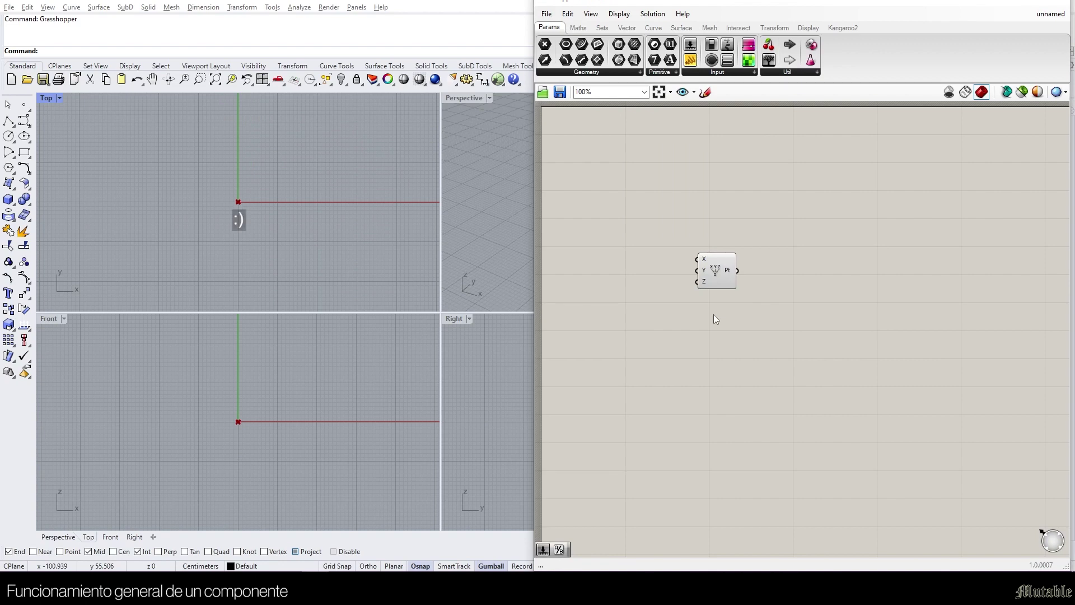
- Examine the Construct Point component up close, including the description and default value of its X input
left_click_drag(716, 275, 848, 349)
scroll(846, 340, "up", 5)
left_click(849, 263)
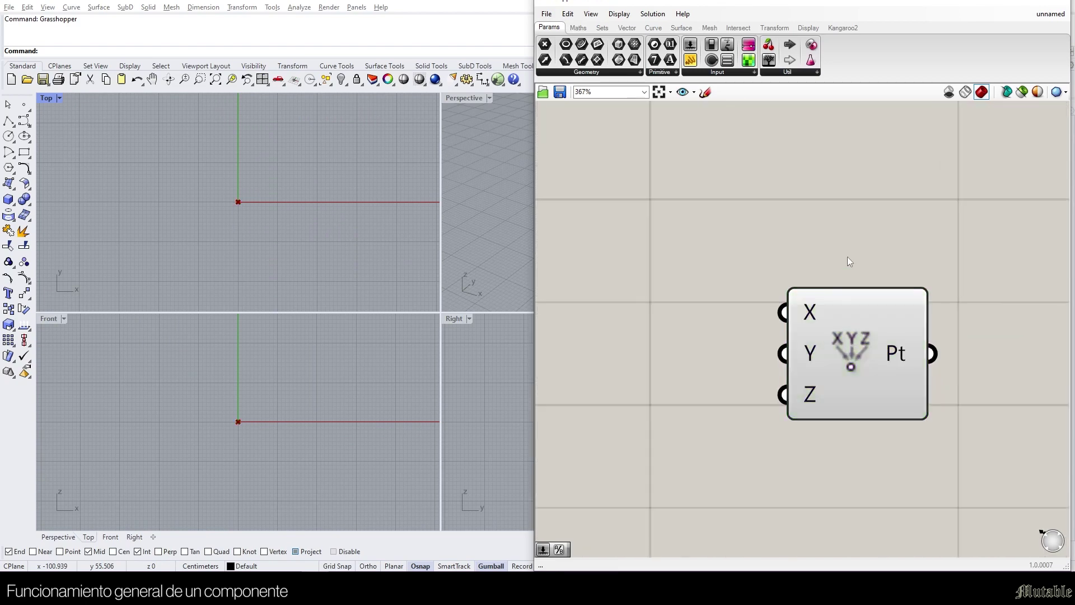
right_click_drag(948, 451, 900, 410)
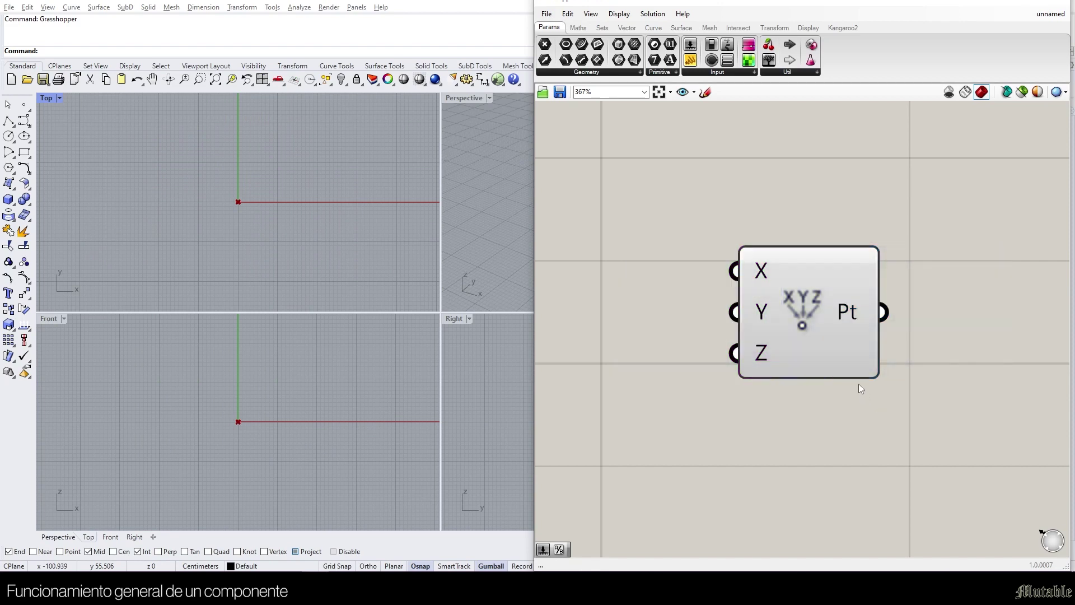
mouse_move(759, 273)
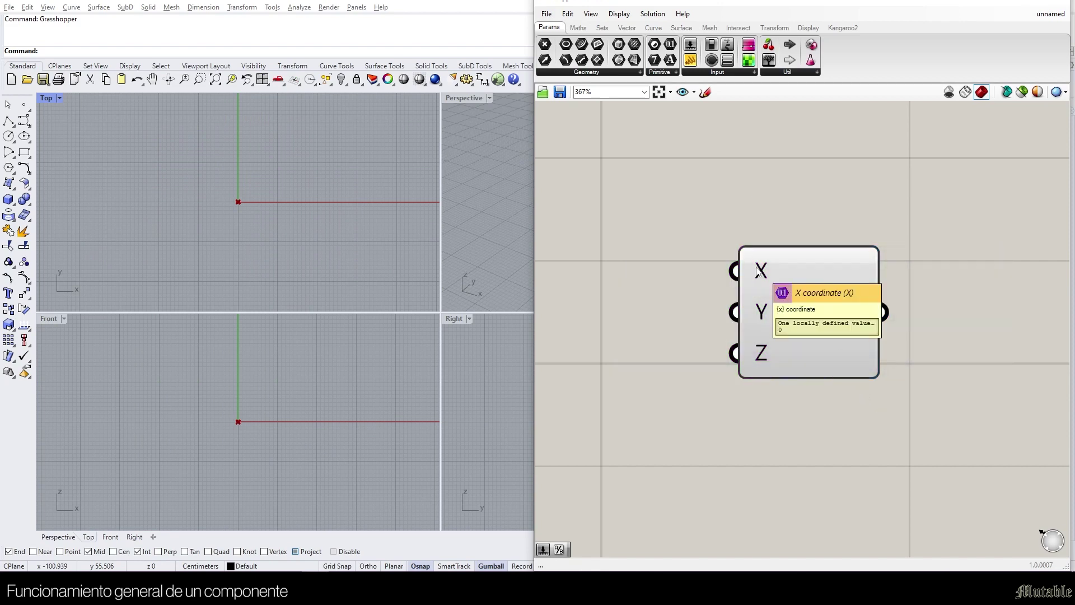
scroll(759, 273, "down", 4)
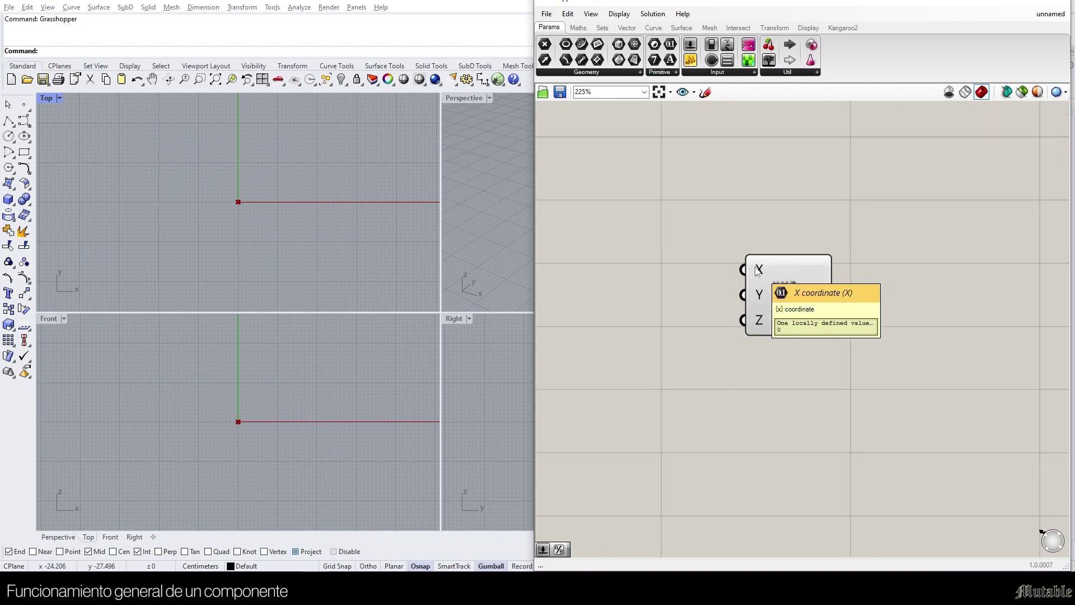
- Add a number slider starting at 4 beside the Construct Point component and lower its value to 3
right_click_drag(759, 273, 865, 275)
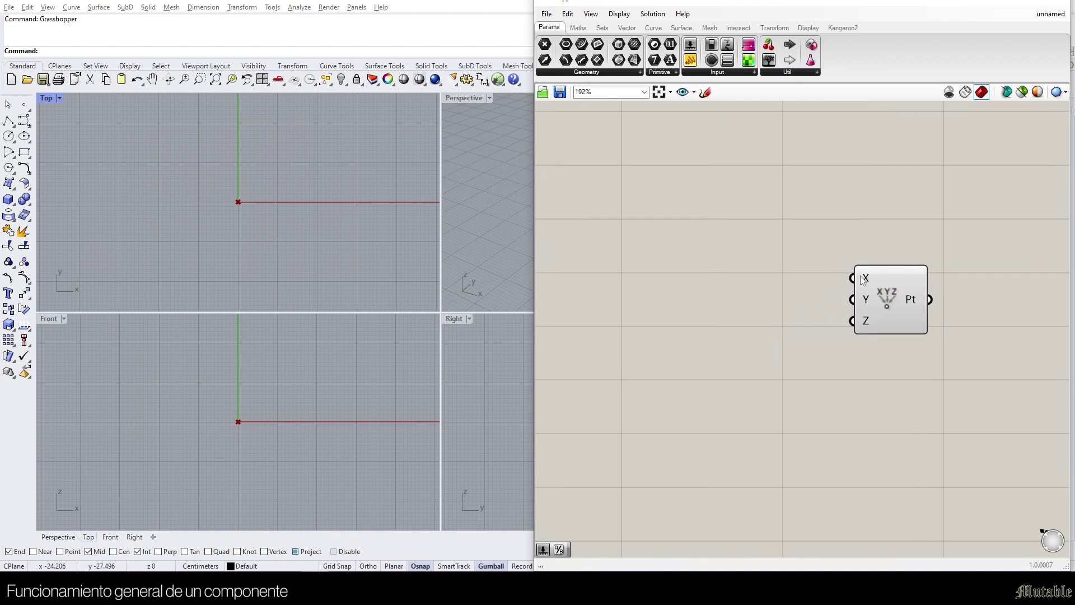
double_click(715, 283)
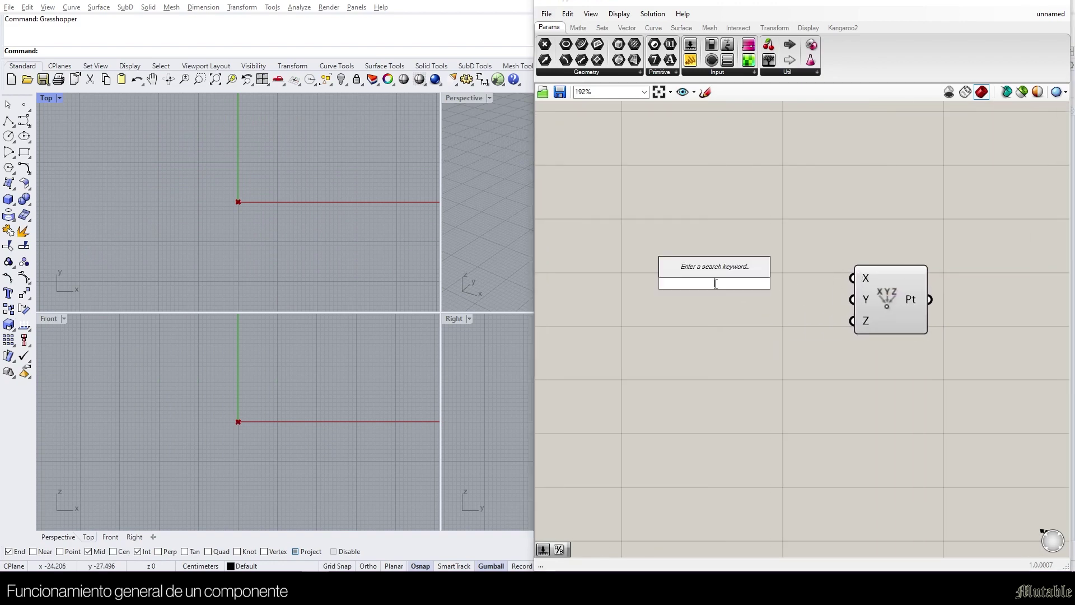
type("4")
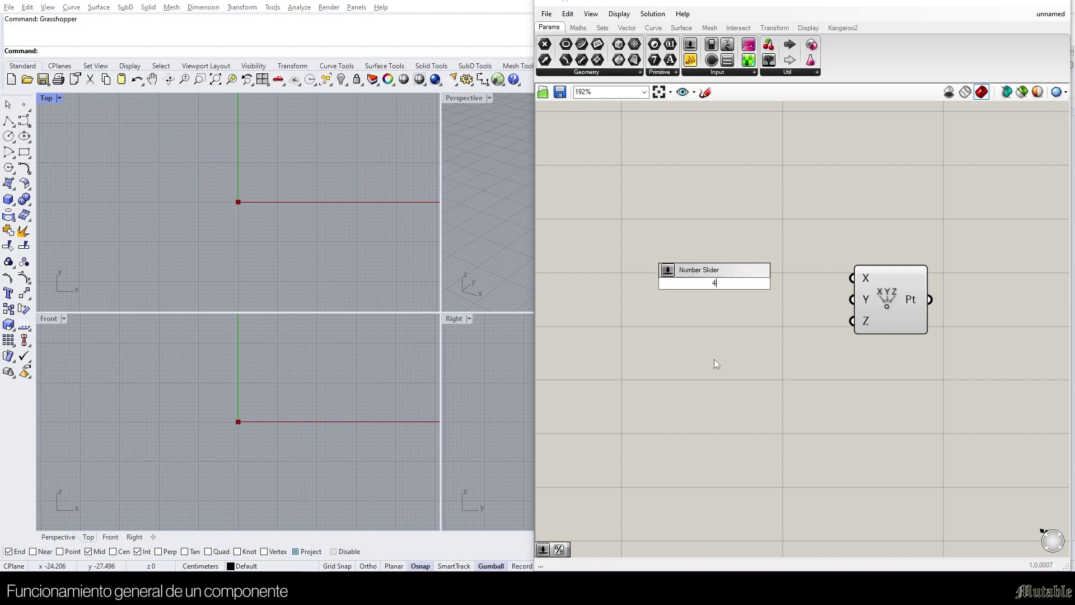
key("Return")
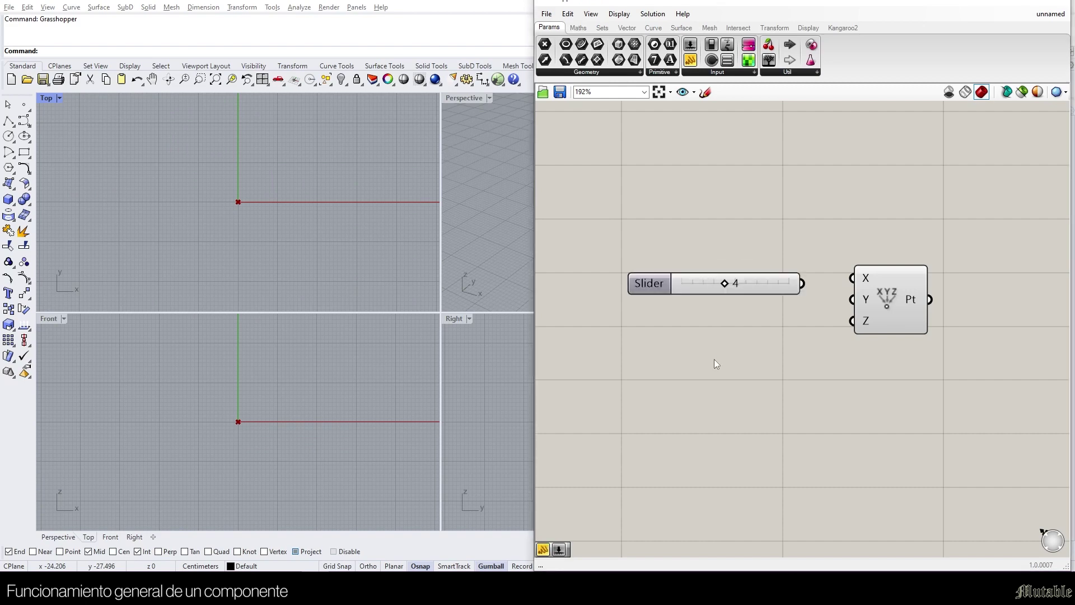
left_click(666, 285)
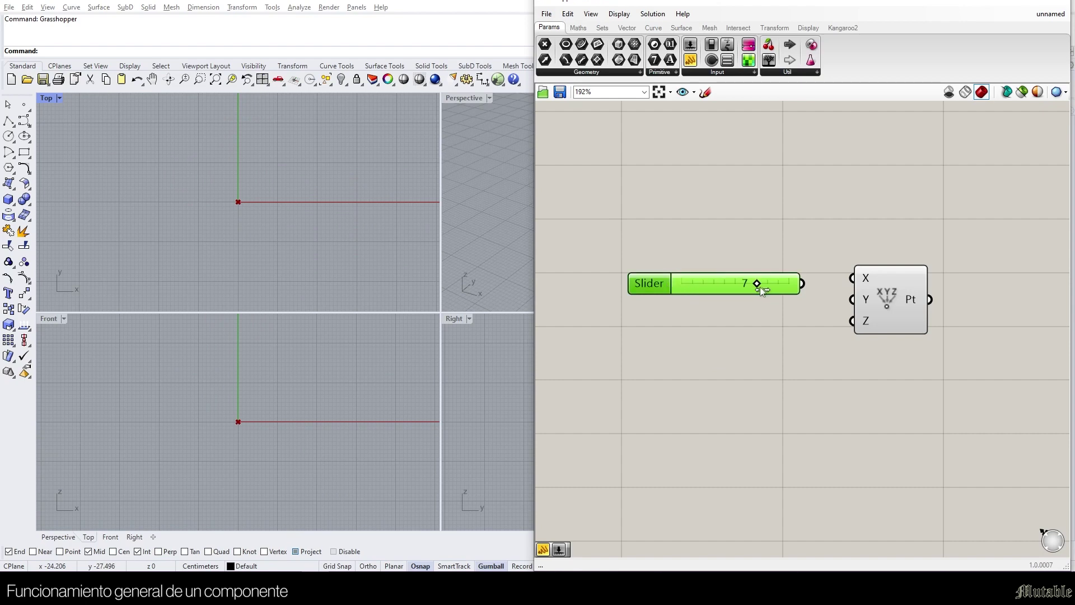
left_click_drag(760, 287, 732, 288)
left_click(720, 311)
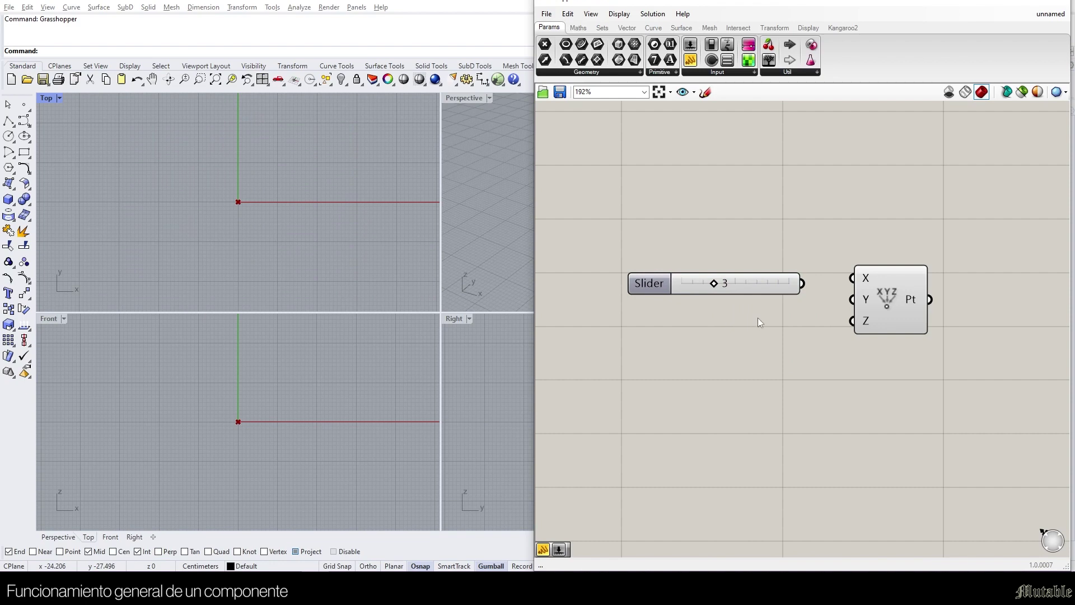
- Connect the slider to both the X and Y inputs of Construct Point and set its value to 6
left_click_drag(805, 289, 856, 278)
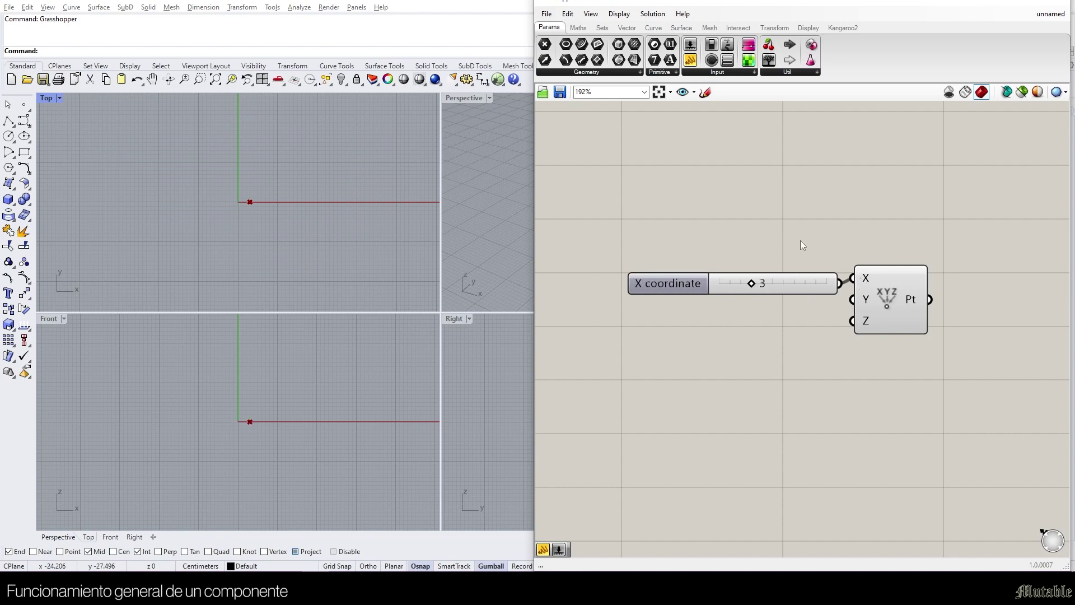
left_click_drag(792, 278, 744, 274)
left_click(742, 285)
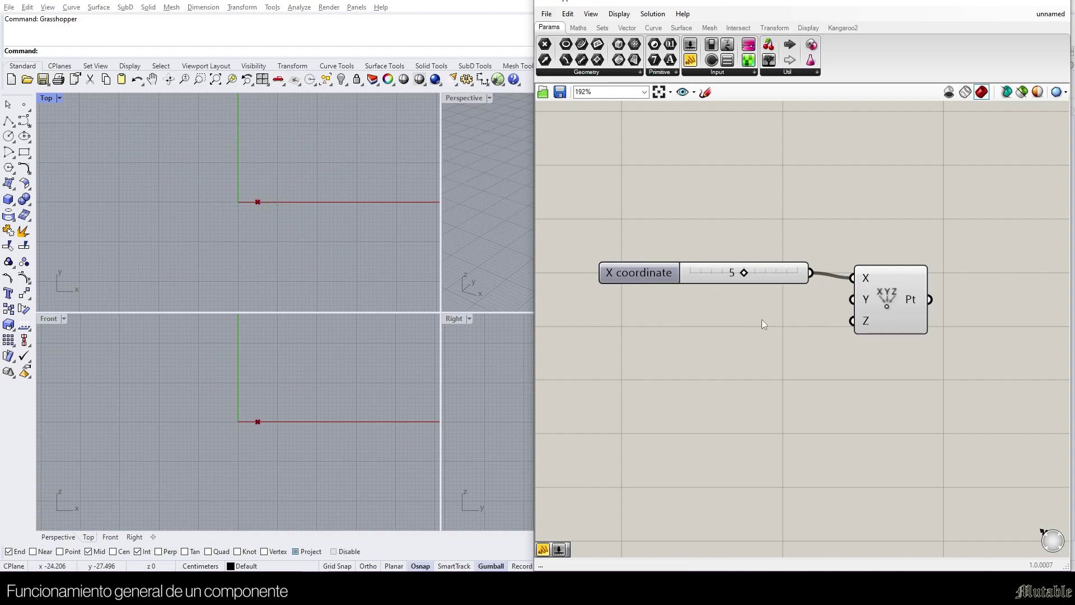
left_click_drag(811, 273, 852, 301)
mouse_move(745, 278)
left_mouse_down()
mouse_move(805, 277)
mouse_move(735, 278)
mouse_move(757, 280)
left_mouse_up()
- Wire a new number slider starting at 5 to the Y input in place of the X slider and lower it to 3
double_click(724, 304)
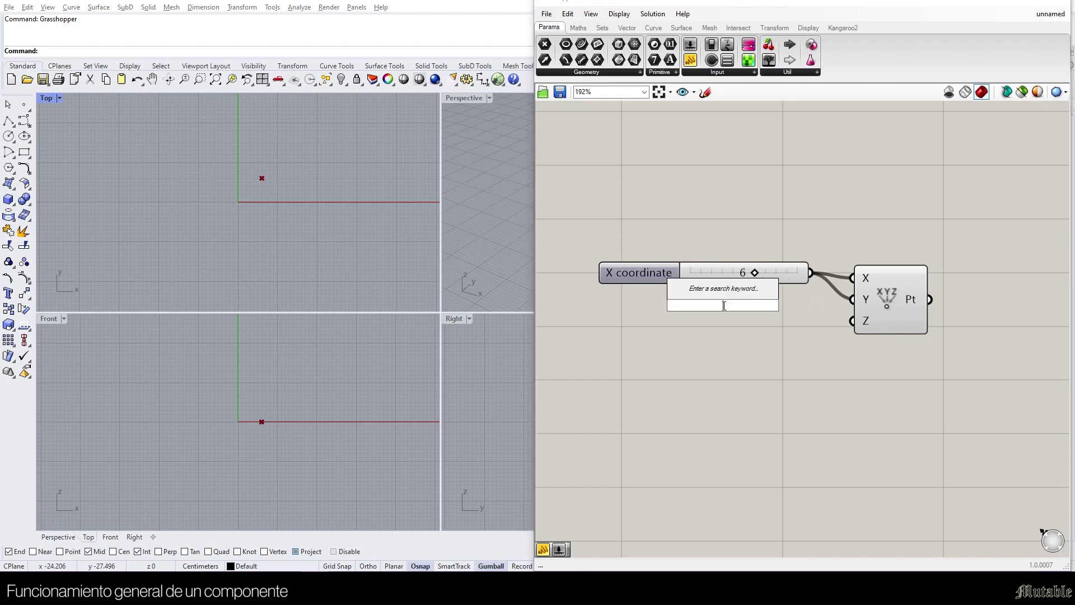
type("5")
key("Return")
left_click_drag(724, 305, 690, 305)
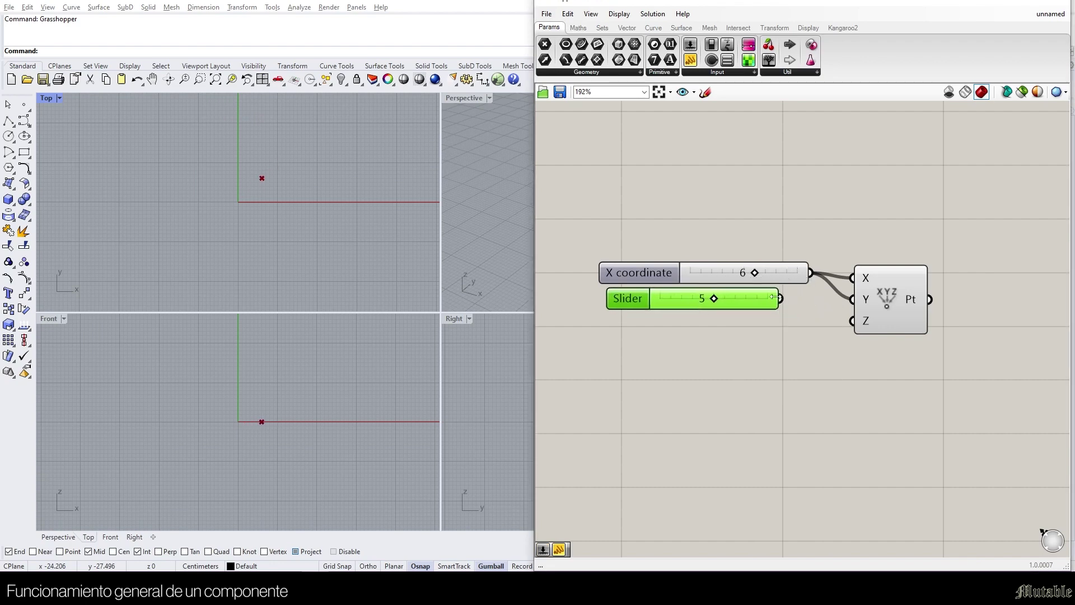
left_click_drag(782, 298, 845, 309)
left_click_drag(846, 310, 852, 299)
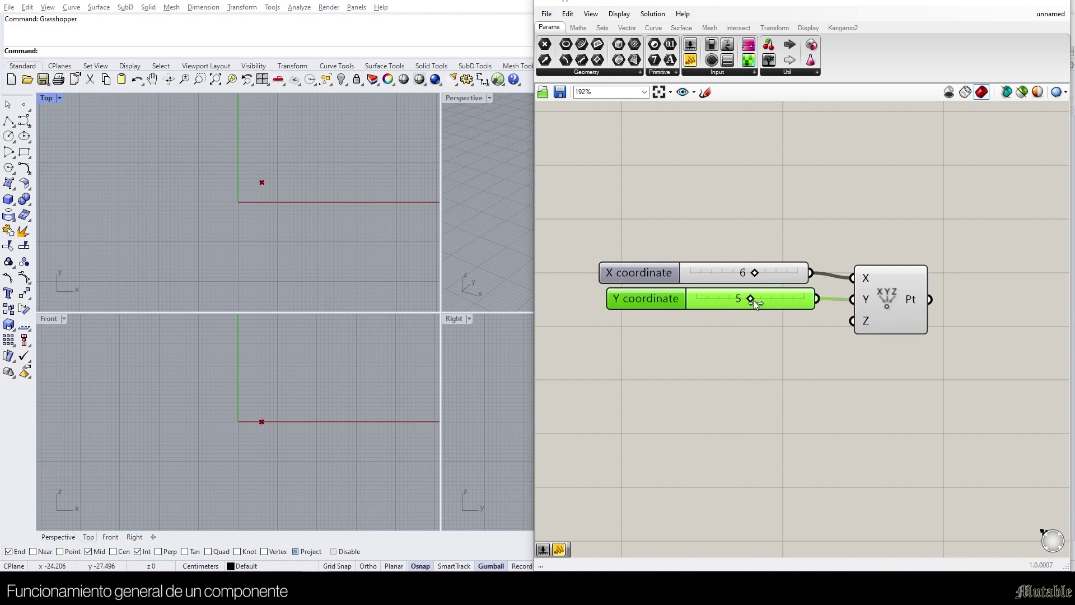
left_click_drag(754, 301, 732, 304)
- Set the Y coordinate slider's minimum to -10 and its value to -2
right_click(645, 305)
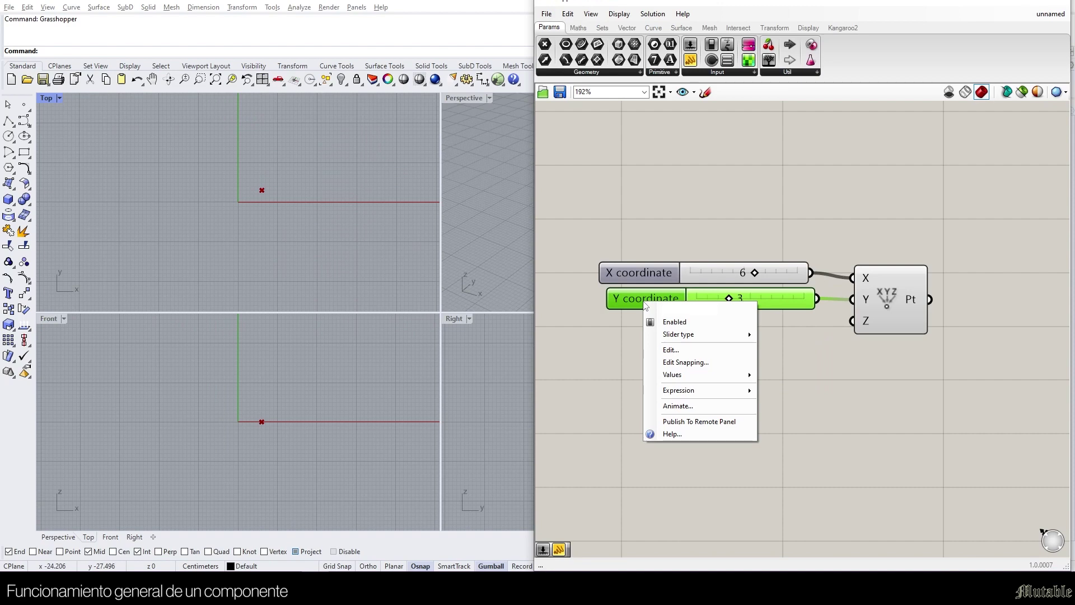
mouse_move(717, 378)
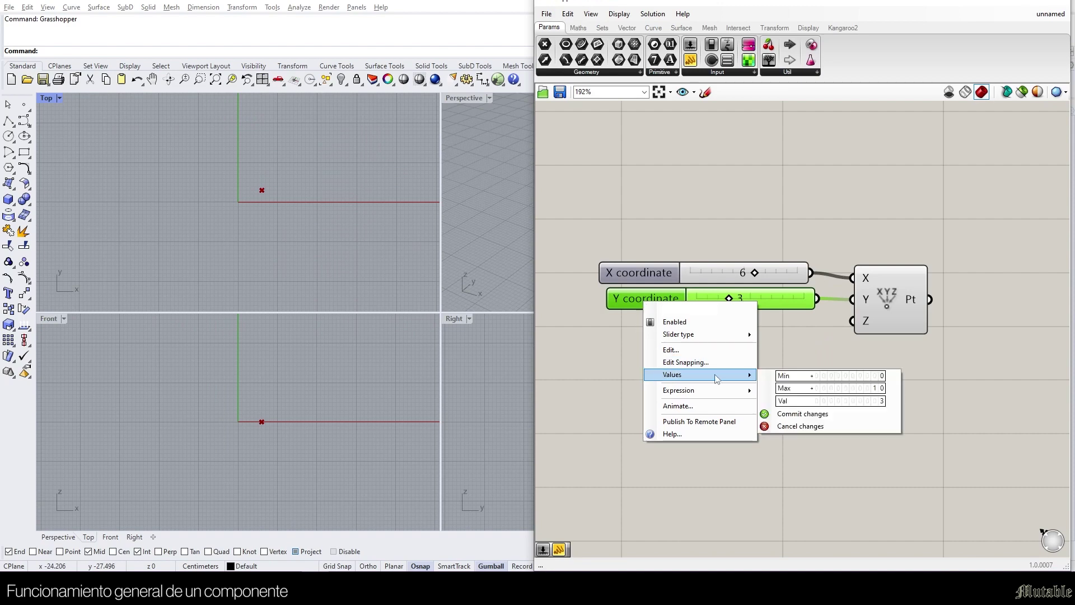
left_click(881, 376)
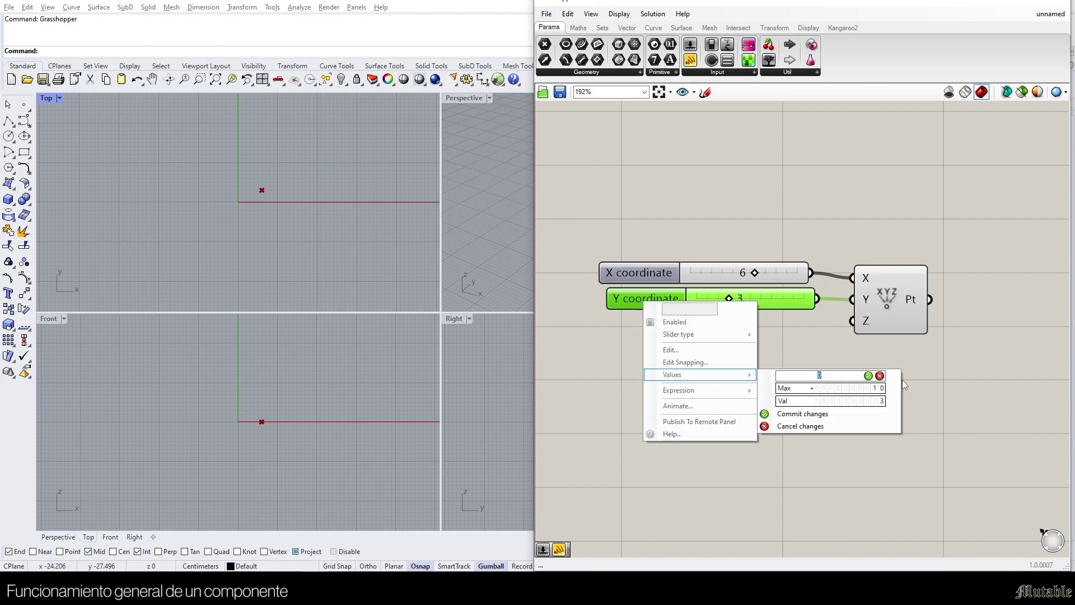
type("-10")
key("Return")
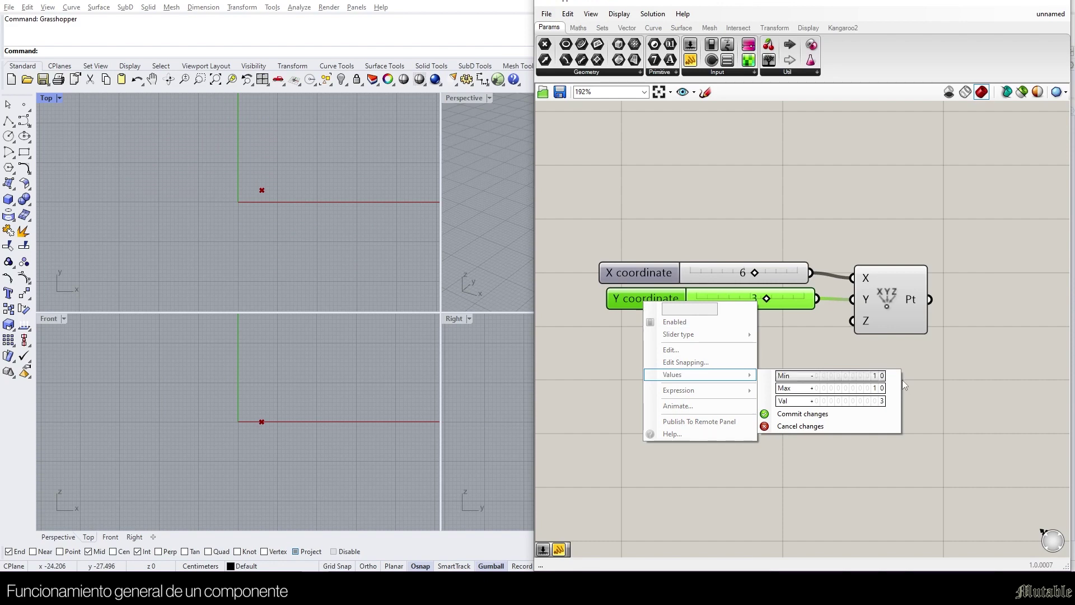
left_click(785, 317)
left_click_drag(767, 299, 742, 310)
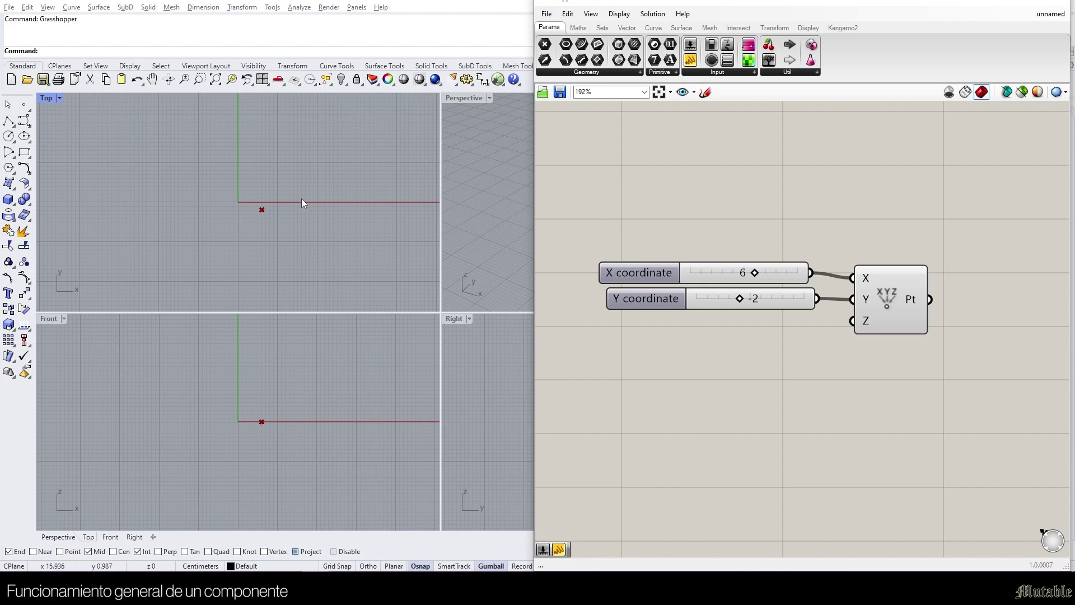
- Float Rhino's Top viewport as its own window beside Grasshopper and narrow the Grasshopper window to uncover Rhino's properties
left_click_drag(44, 100, 18, 55)
left_click_drag(121, 45, 0, 55)
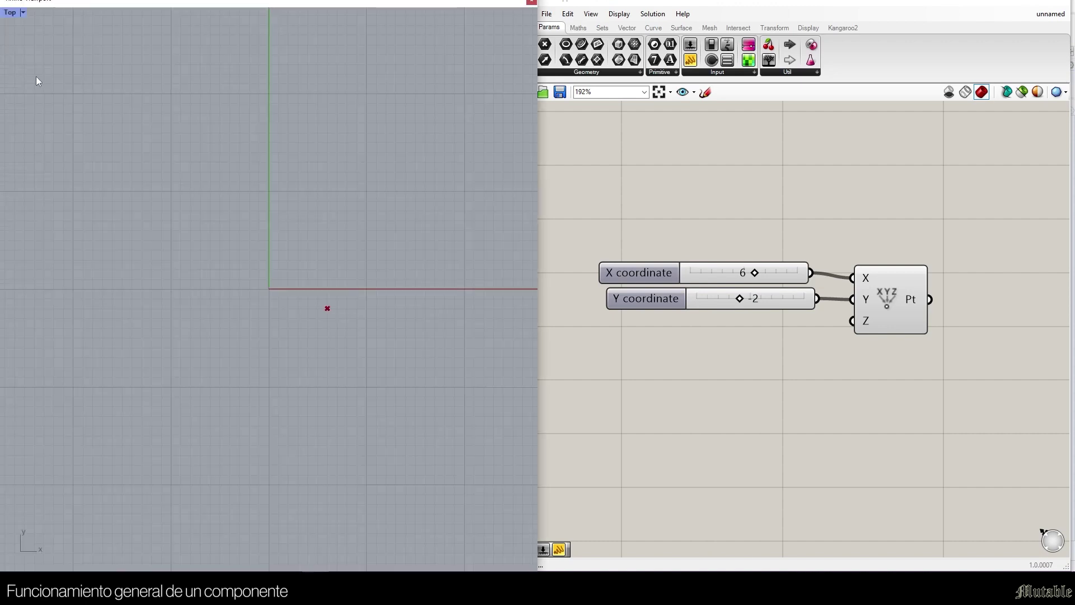
left_click(1071, 213)
left_click_drag(1071, 213, 840, 213)
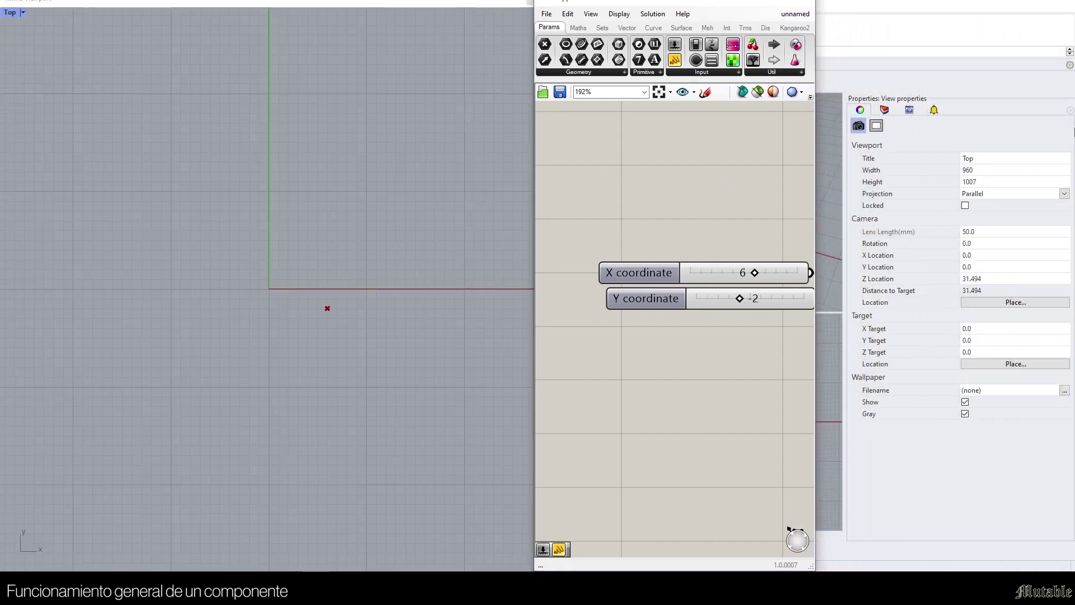
- Show Rhino's Display settings and set the Top viewport's Wireframe background to Solid Color
left_click(1070, 111)
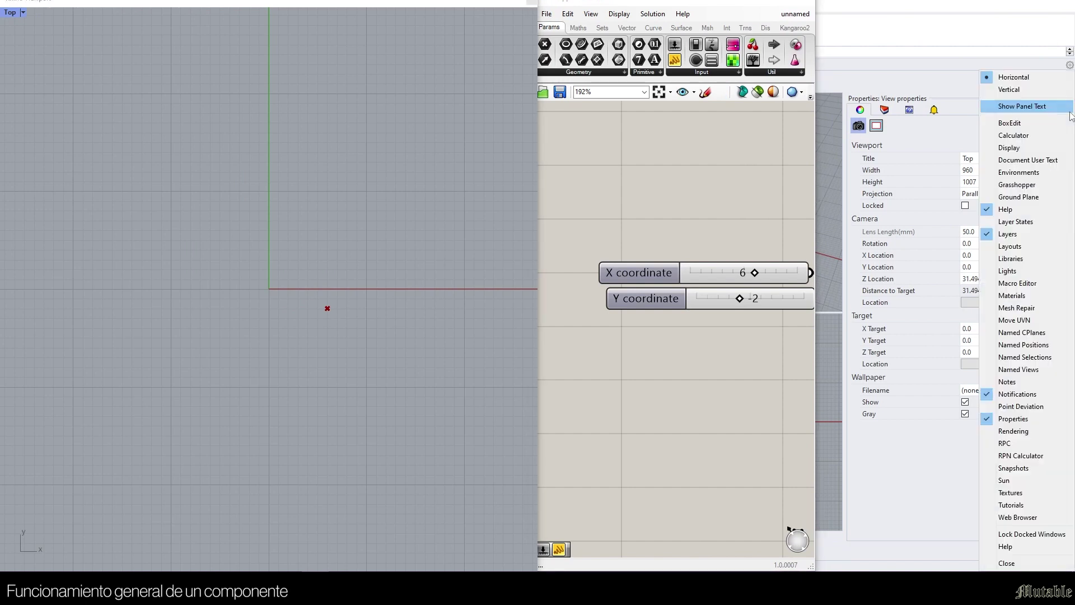
left_click(1027, 145)
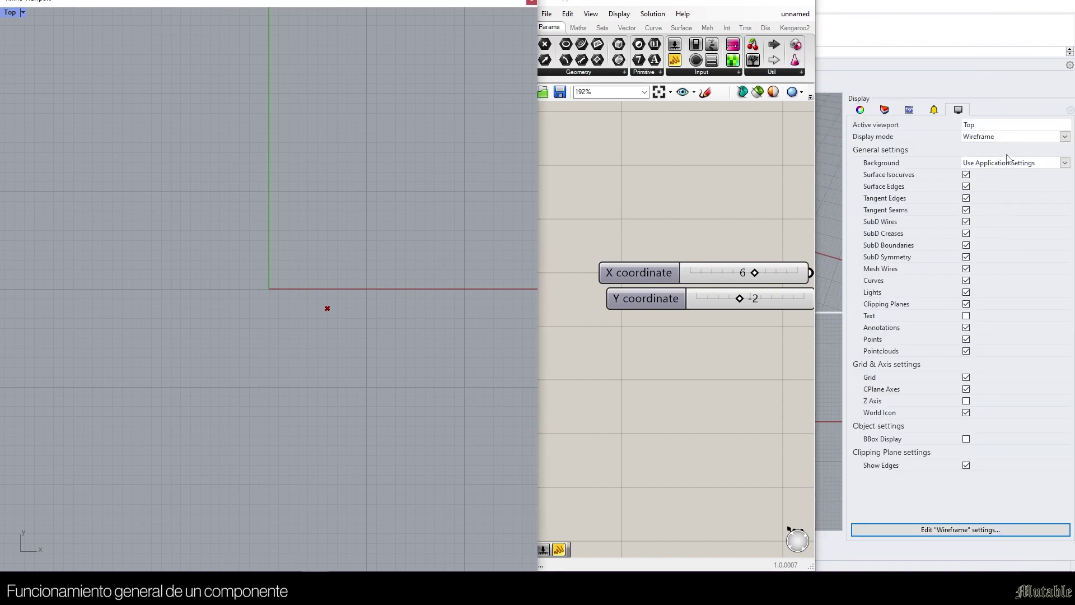
left_click(1008, 163)
left_click(1004, 180)
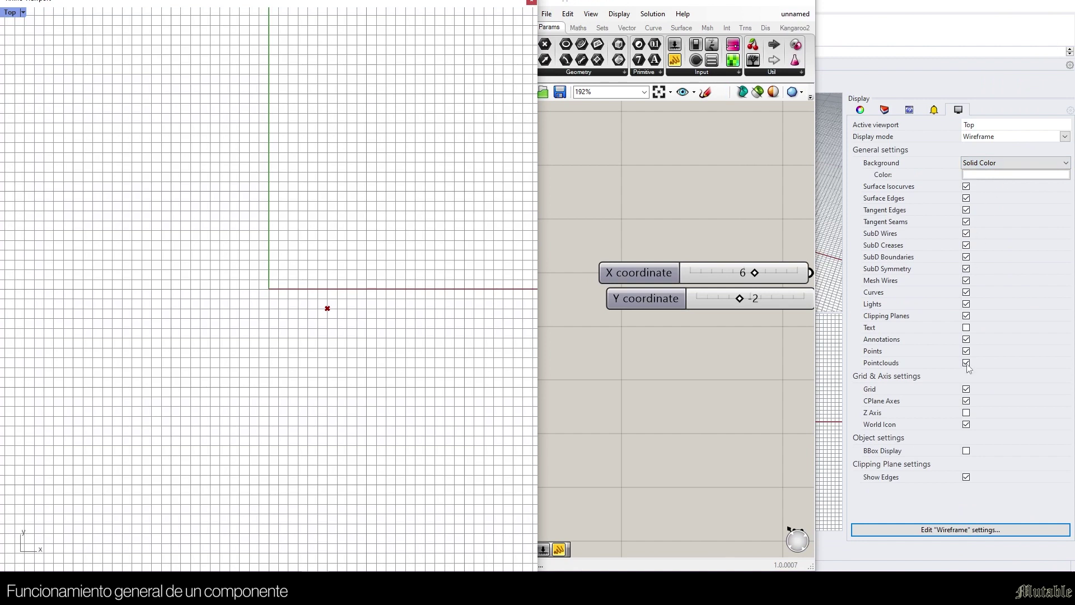
- Hide the grid, CPlane axes and world icon in the Top viewport, and widen the Grasshopper window again
left_click(967, 389)
left_click(966, 400)
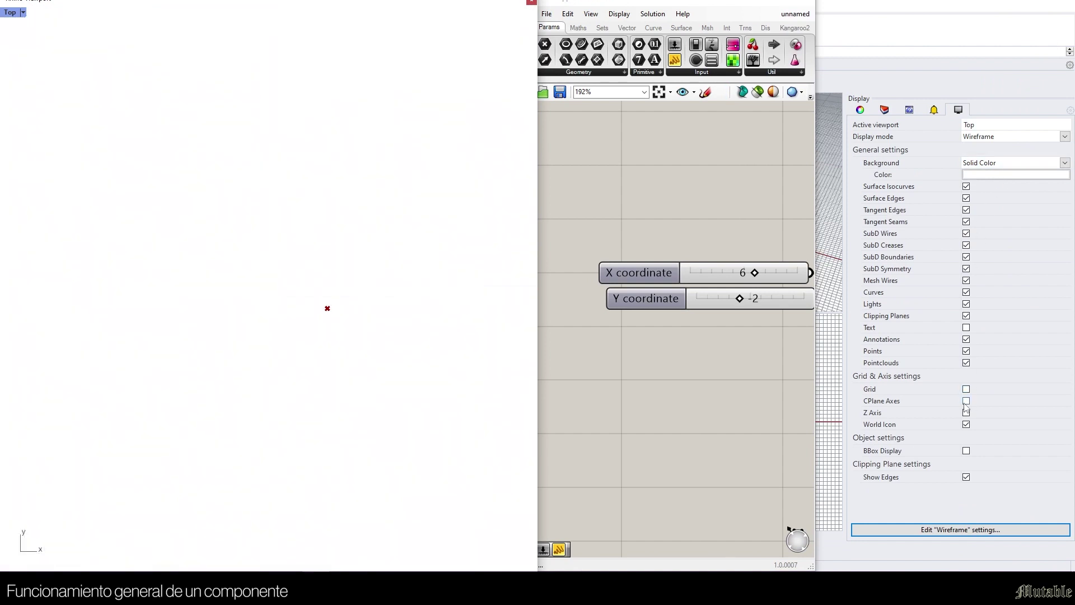
left_click(966, 424)
left_click_drag(616, 3, 1074, 81)
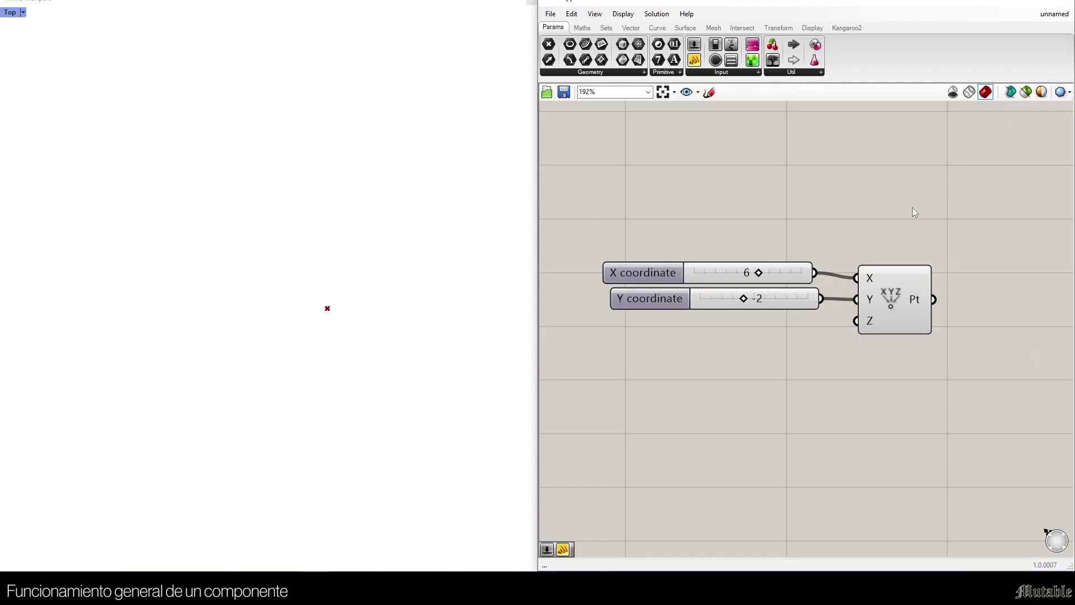
- Add a Circle component after Construct Point and connect the Pt output to its P input
scroll(912, 210, "down", 3)
right_click_drag(934, 216, 831, 227)
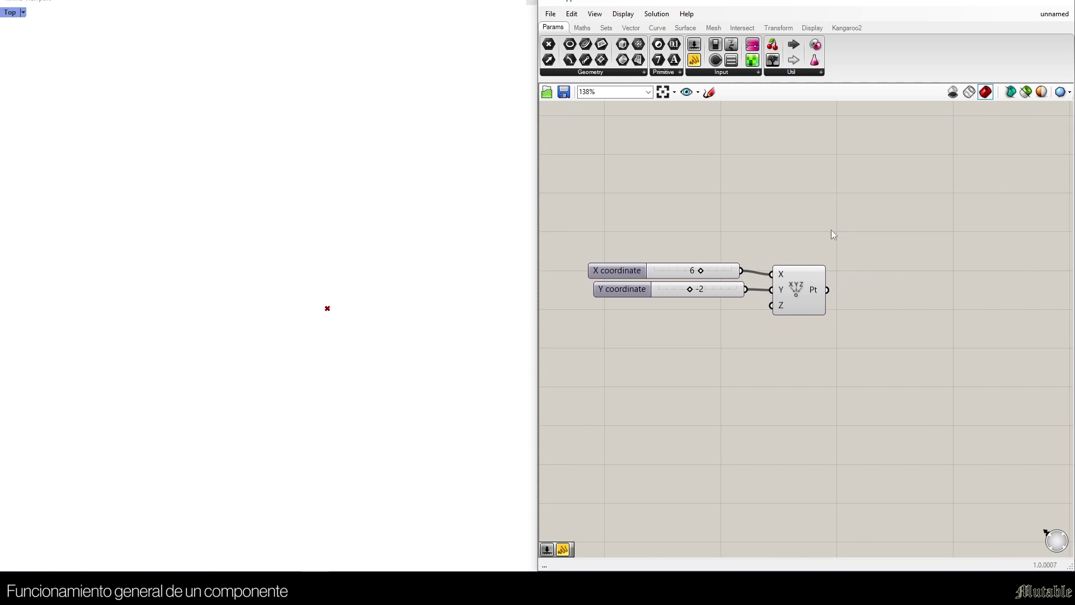
double_click(916, 297)
type("circle")
key("Return")
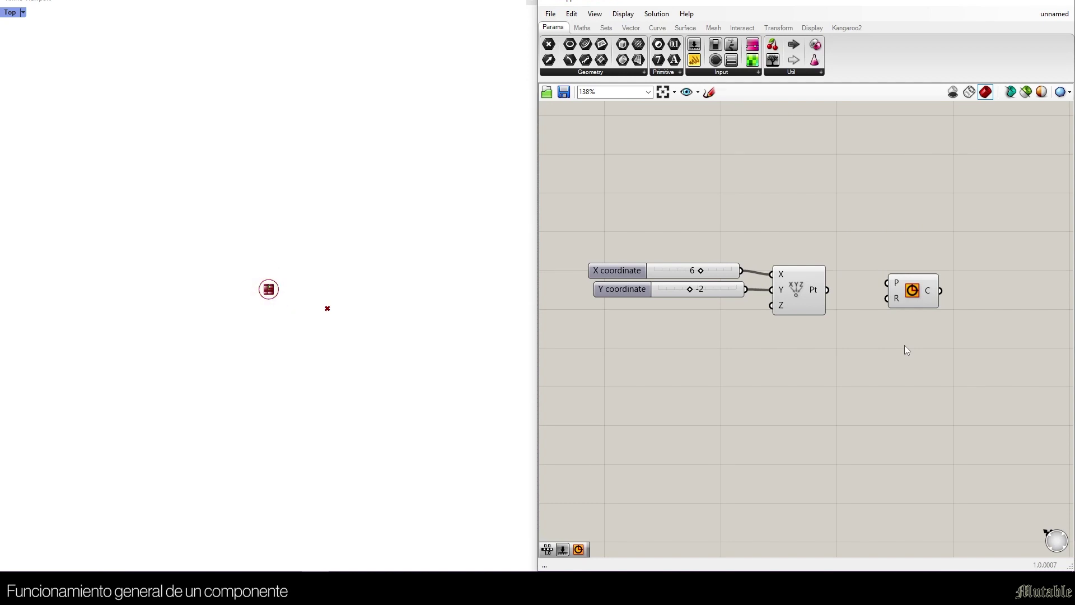
mouse_move(896, 284)
left_click_drag(831, 291, 884, 295)
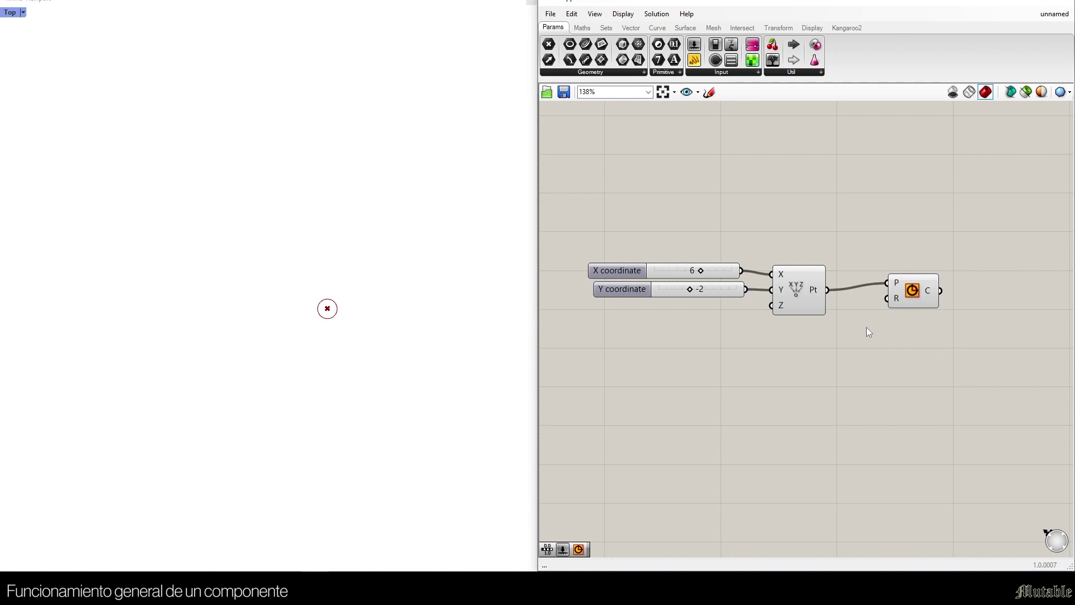
- Set the X coordinate to 0, and add a number slider set to 10 that feeds the Circle's R input
left_click_drag(701, 270, 692, 294)
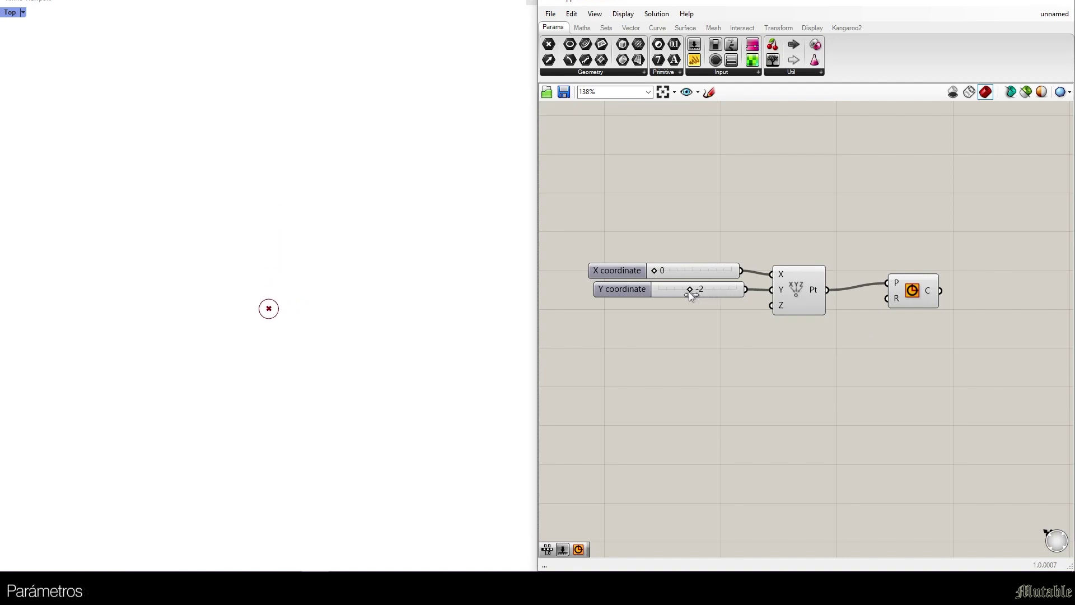
double_click(843, 317)
type("4")
key("Return")
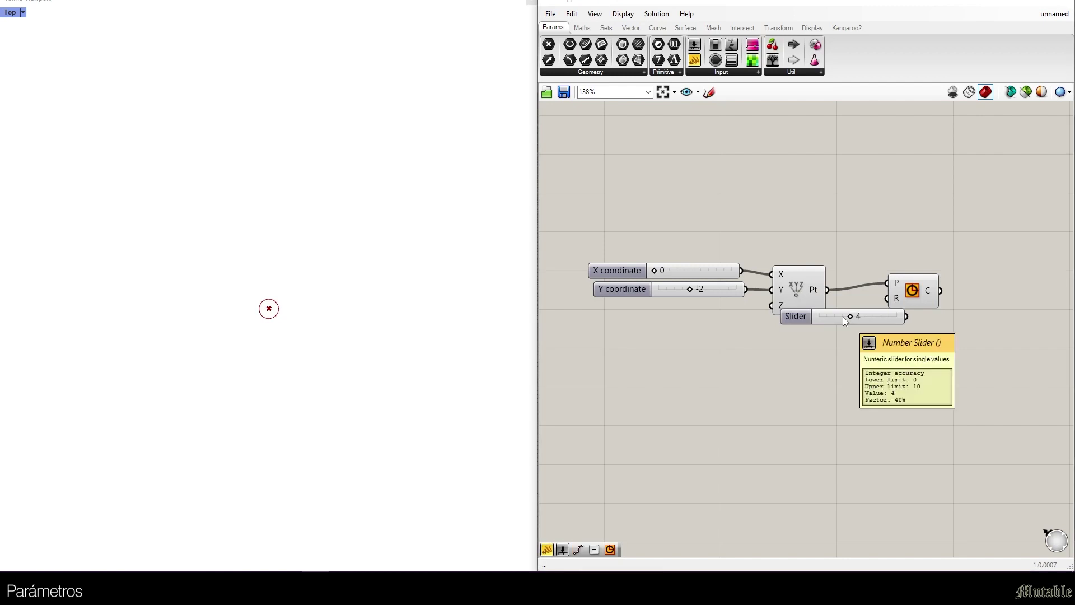
mouse_move(843, 318)
left_mouse_down()
mouse_move(840, 340)
mouse_move(887, 298)
left_mouse_up()
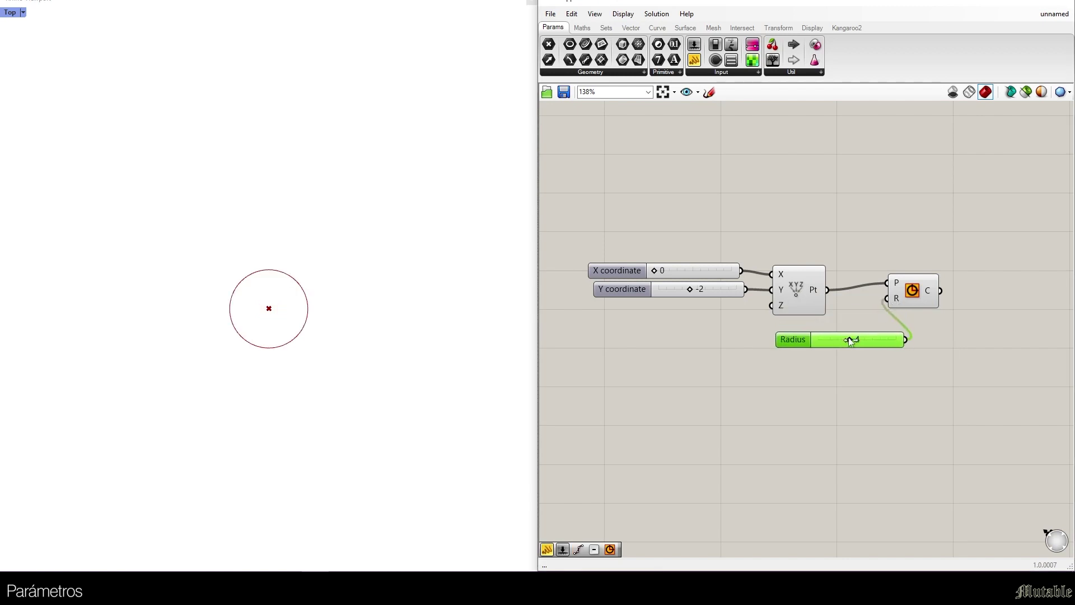
left_click_drag(849, 338, 892, 344)
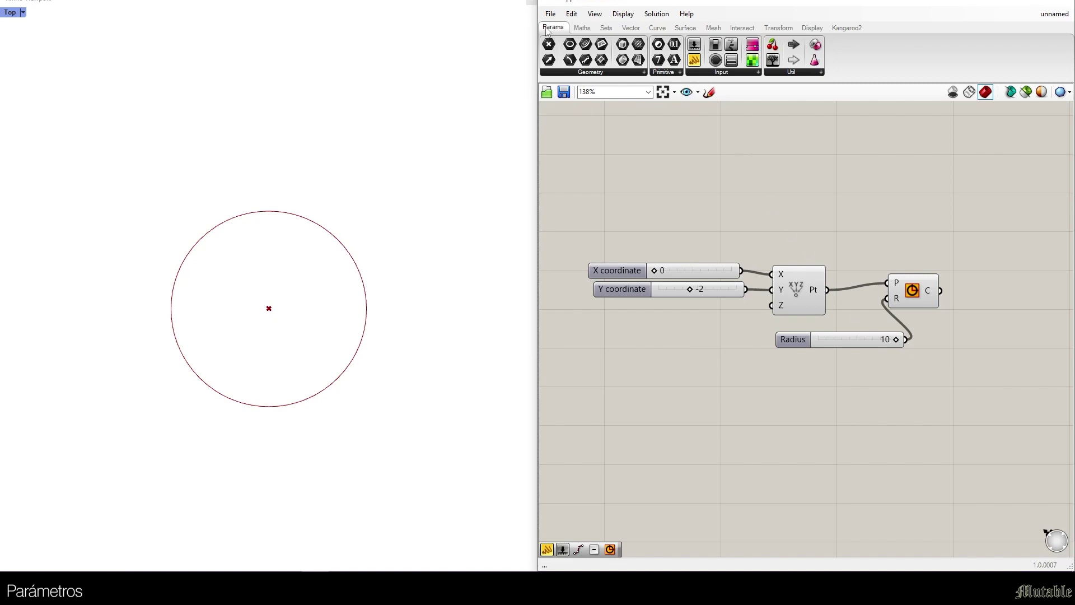
- Examine the Geometry and Primitive parameter types available among the Params components
mouse_move(546, 29)
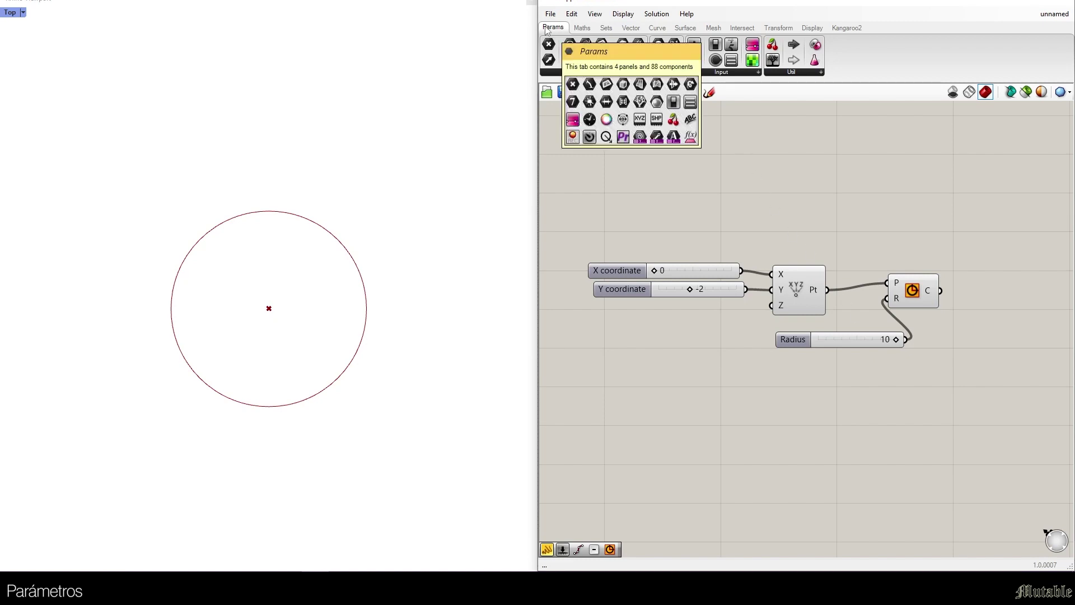
left_click(608, 73)
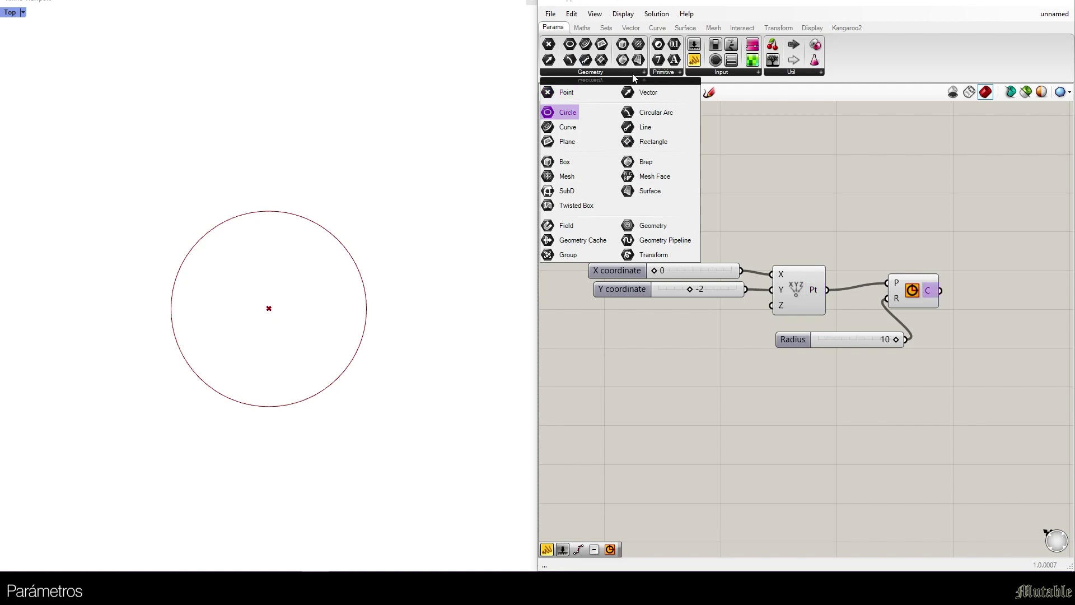
left_click(666, 72)
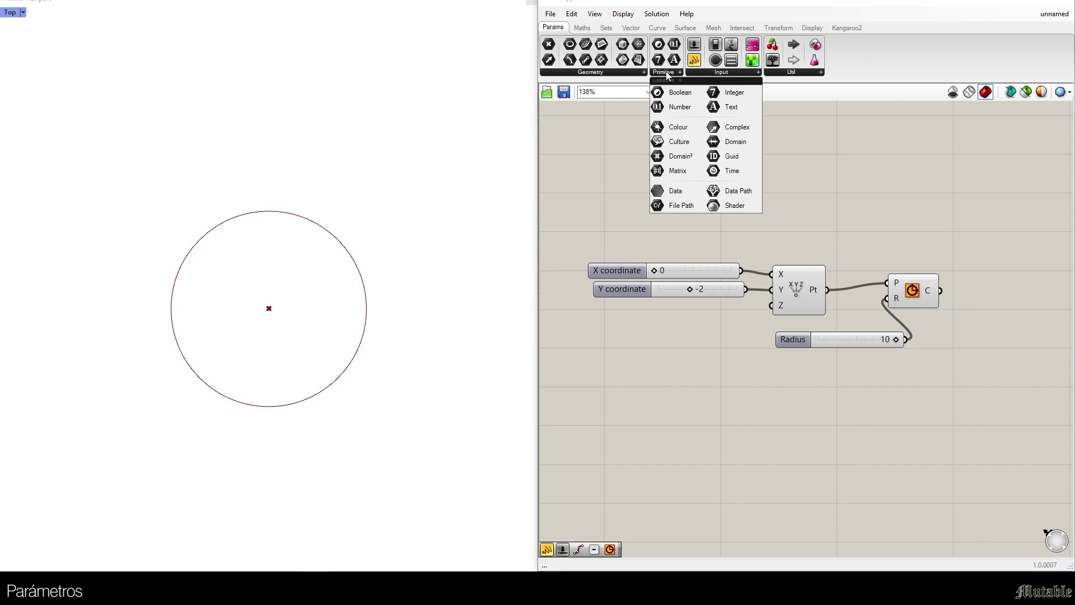
- Add a Divide Curve component after the Circle and connect the Circle's C output to its C input
scroll(881, 181, "down", 1)
right_click_drag(895, 196, 822, 197)
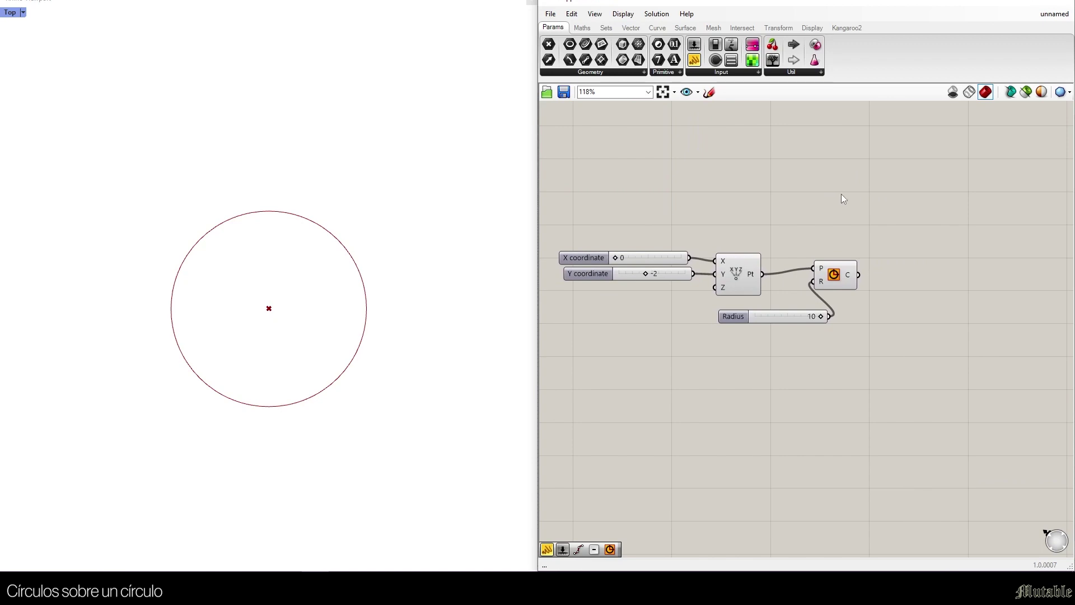
double_click(938, 283)
type("divide c")
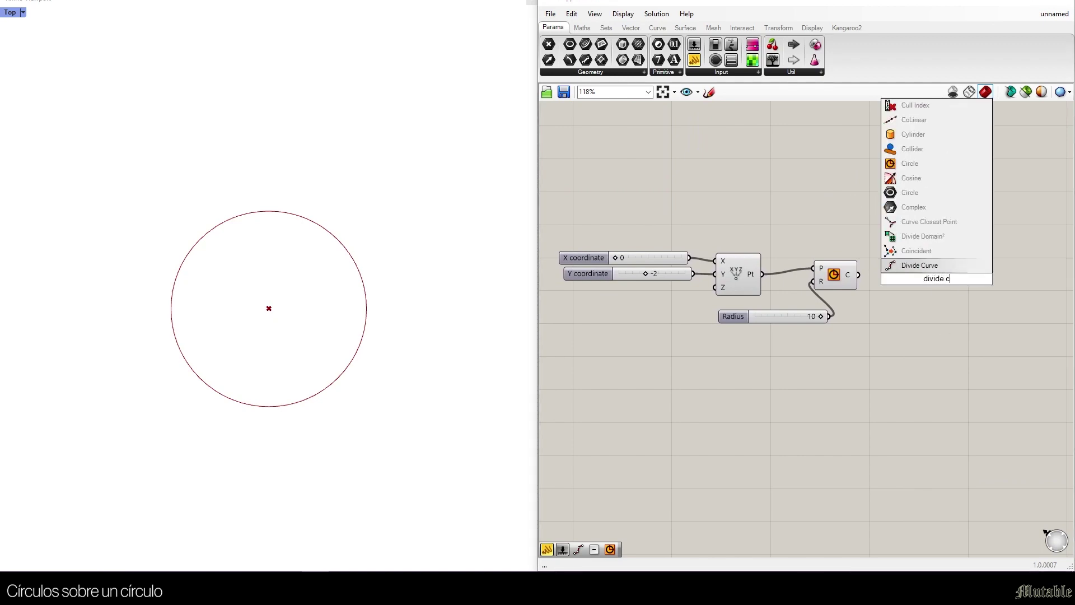
type("urve")
key("Return")
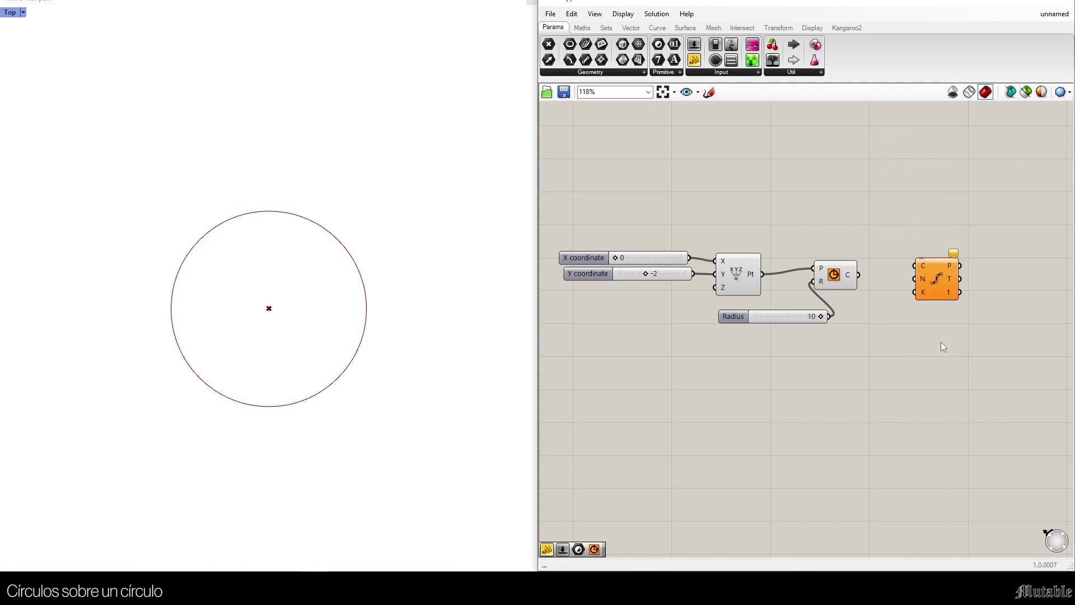
mouse_move(954, 255)
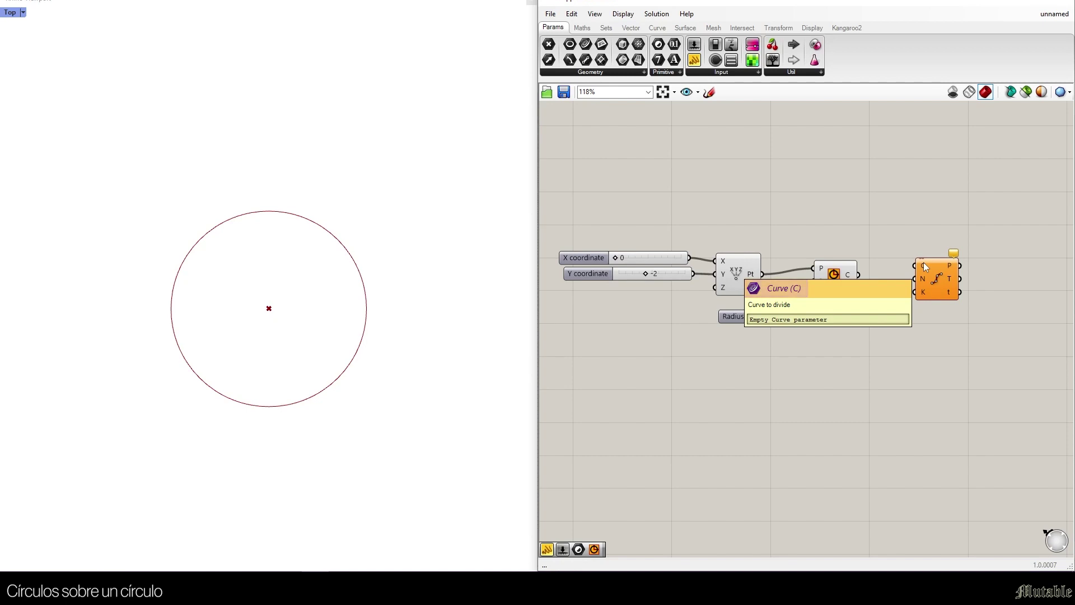
left_click_drag(859, 275, 916, 265)
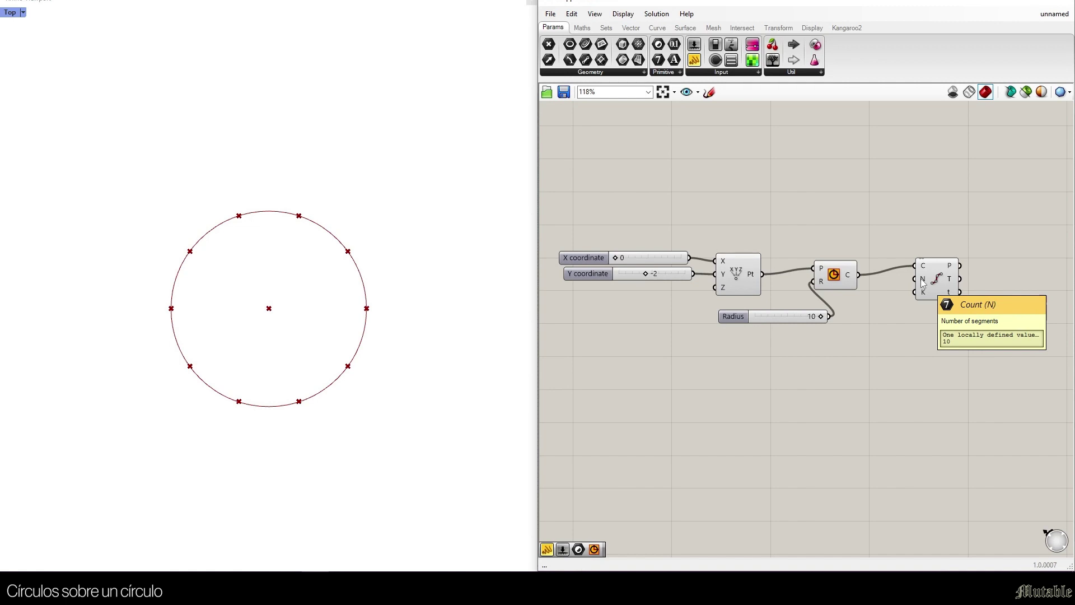
- Add a number slider, connect it to Divide Curve's N input and set the count to 8
double_click(877, 335)
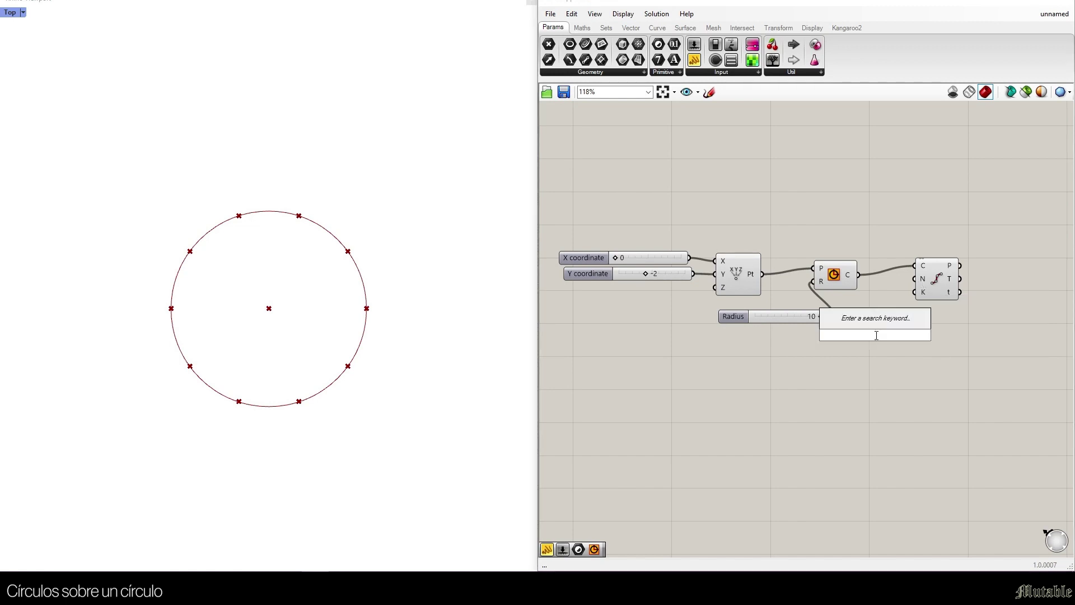
type("4")
key("Return")
left_click_drag(901, 334, 918, 317)
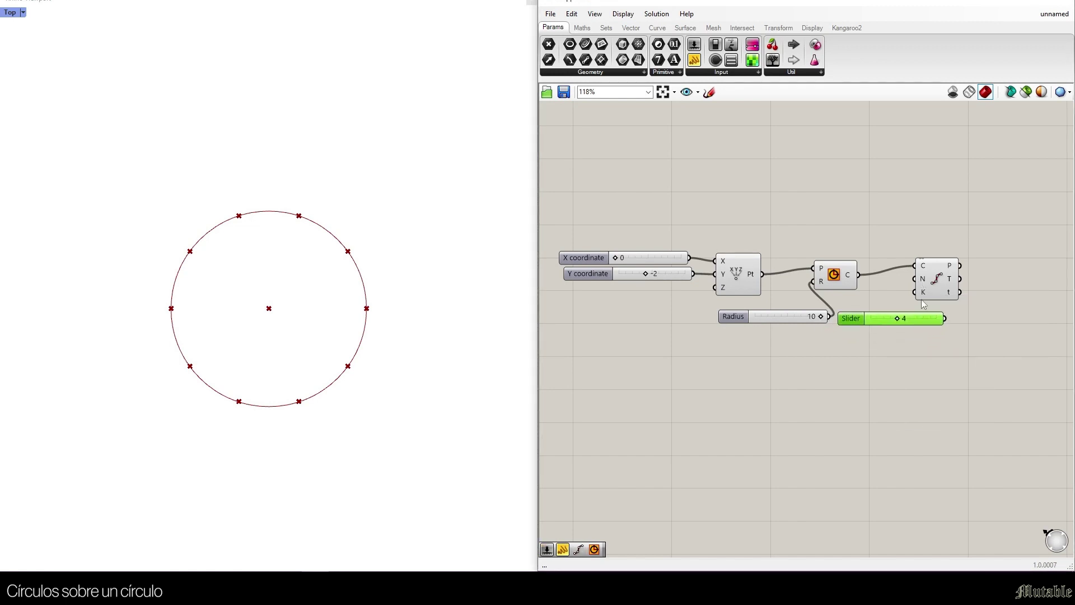
left_click_drag(915, 278, 925, 326)
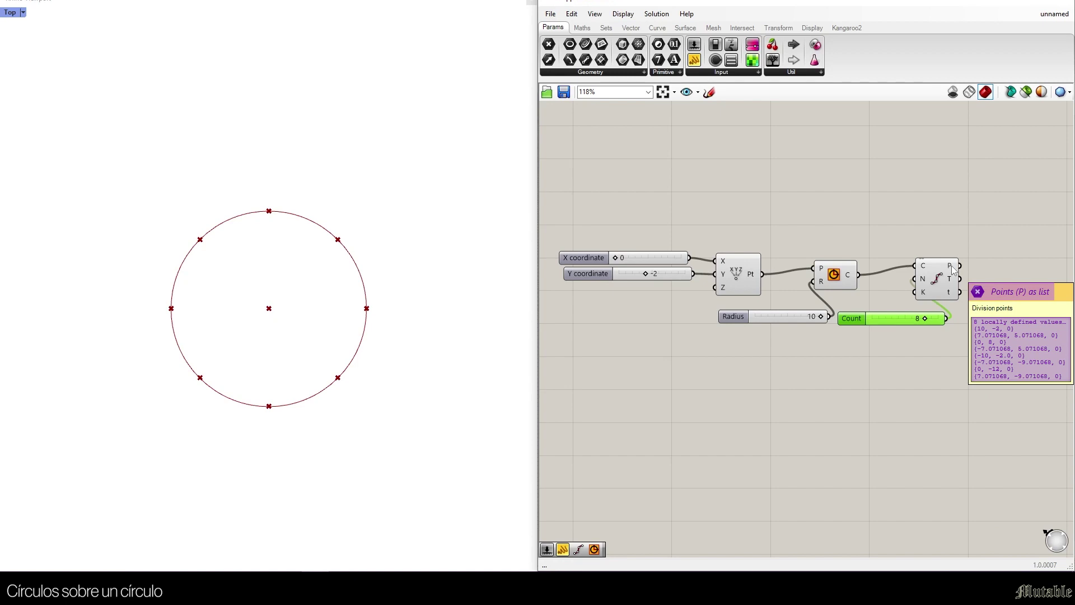
- Add a second Circle component centred on Divide Curve's P output, and reposition the Count slider and Divide Curve for a tidier layout
double_click(1002, 281)
type("circle")
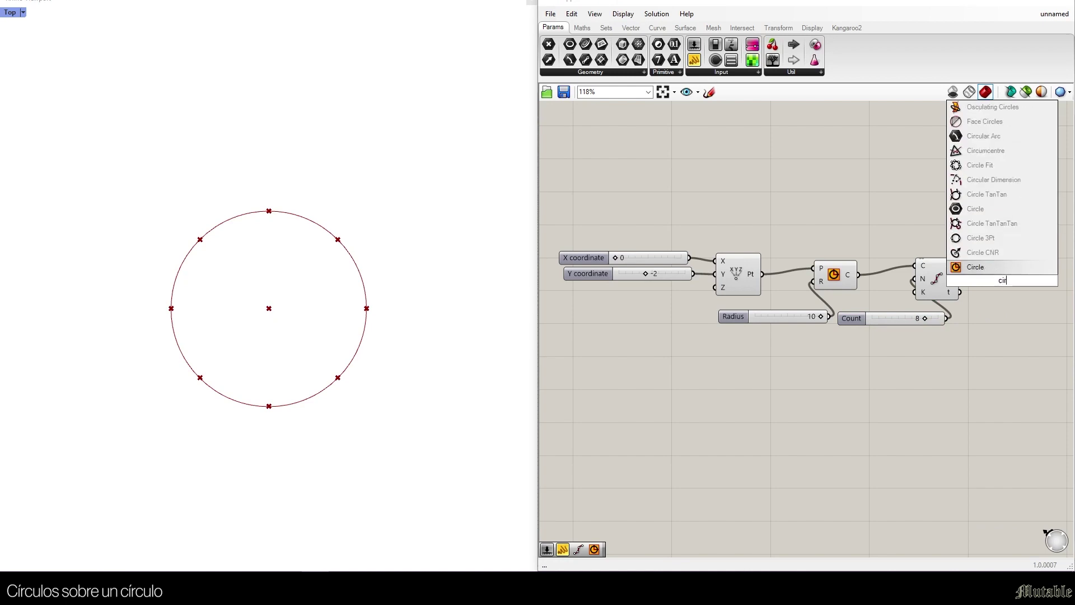
left_click(977, 270)
left_click_drag(976, 273, 960, 267)
left_click_drag(1004, 284, 1016, 313)
left_click_drag(893, 318, 804, 341)
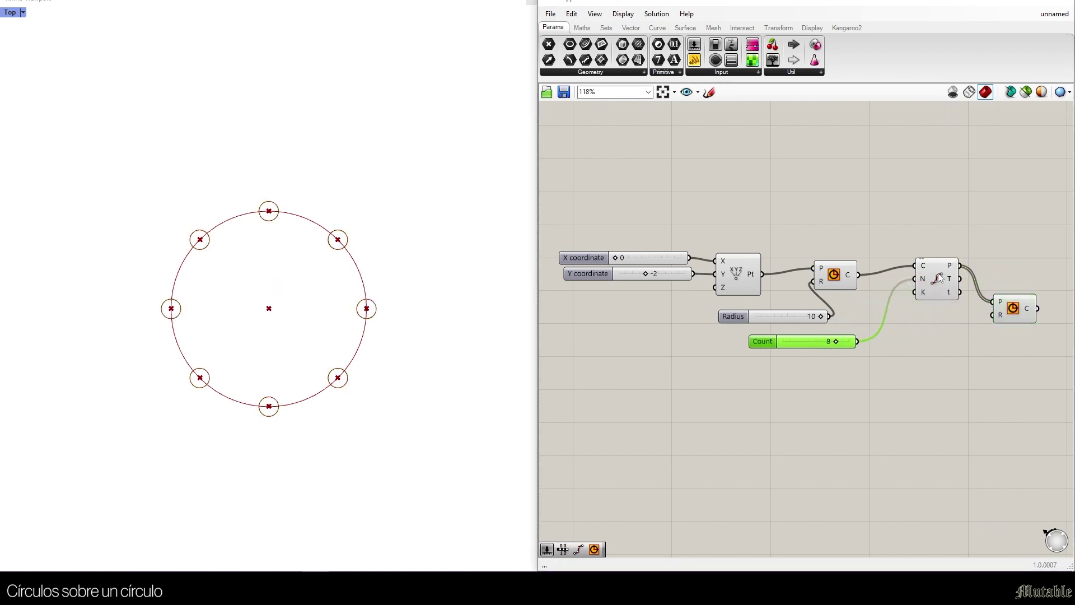
left_click_drag(938, 275, 906, 285)
- Add a number slider for the second Circle's R input and set that radius to 3
left_click(905, 349)
double_click(905, 349)
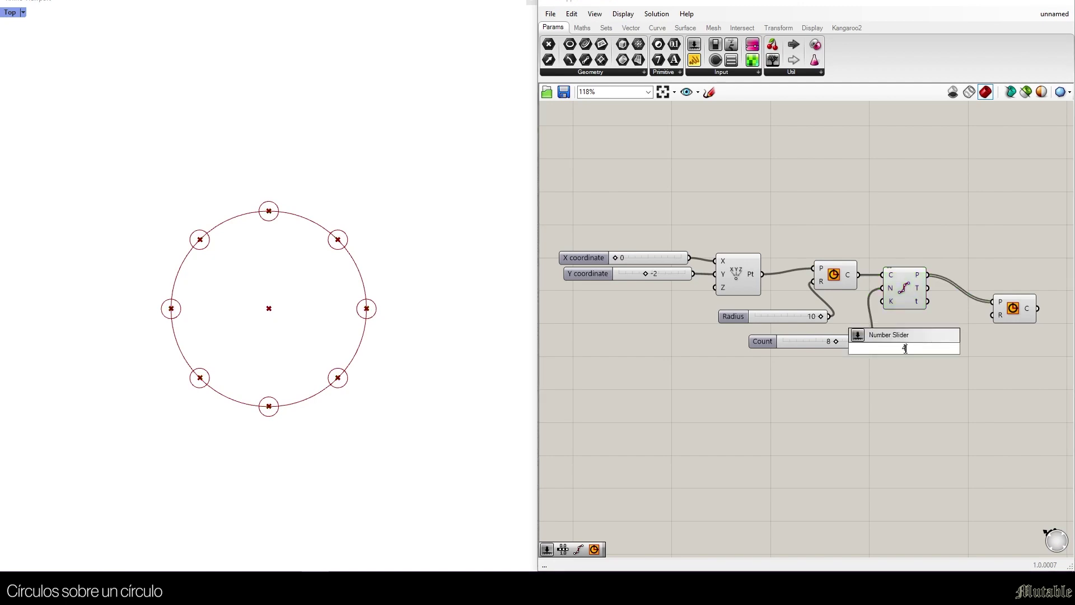
type("4")
key("Return")
left_click_drag(905, 348, 981, 326)
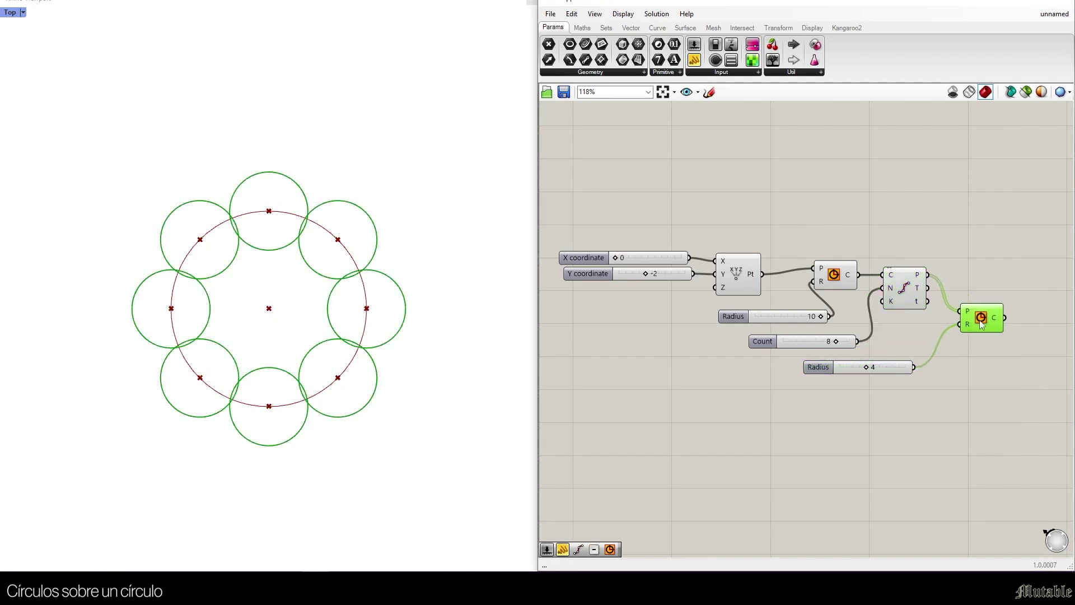
left_click_drag(866, 367, 877, 367)
left_click(895, 345)
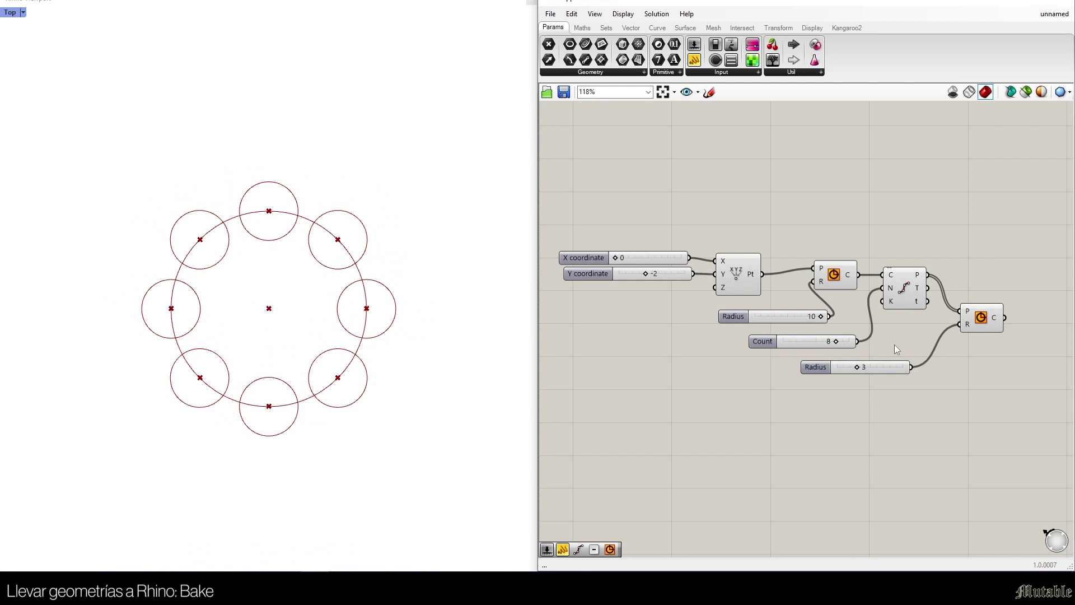
- Try to select the previewed circles in the Top viewport, and bake the second Circle component into Rhino
left_click_drag(432, 212, 241, 343)
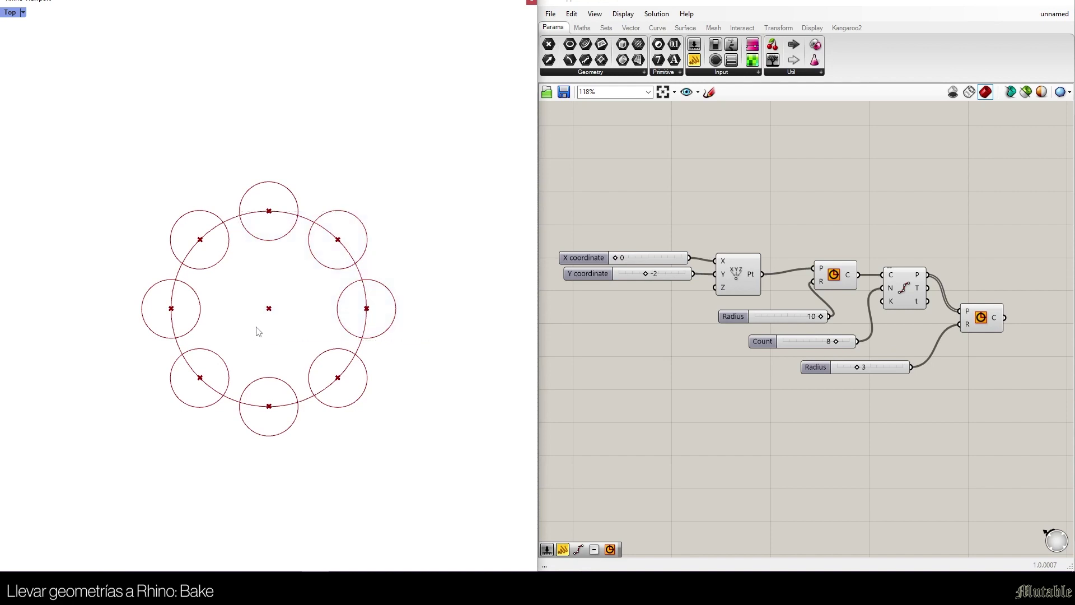
left_click_drag(267, 188, 130, 289)
left_click(981, 324)
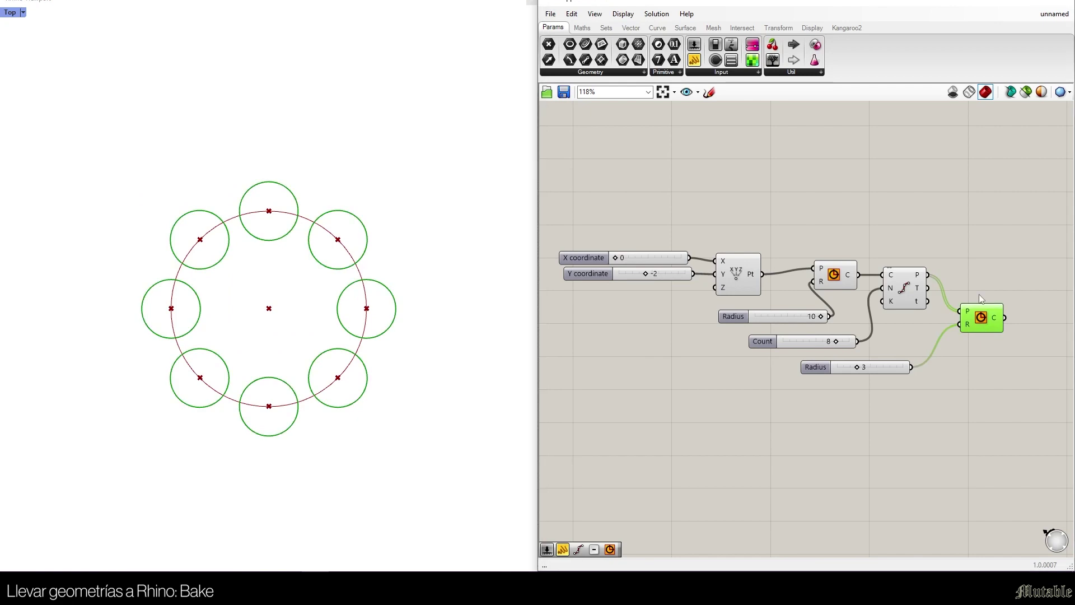
right_click(978, 255)
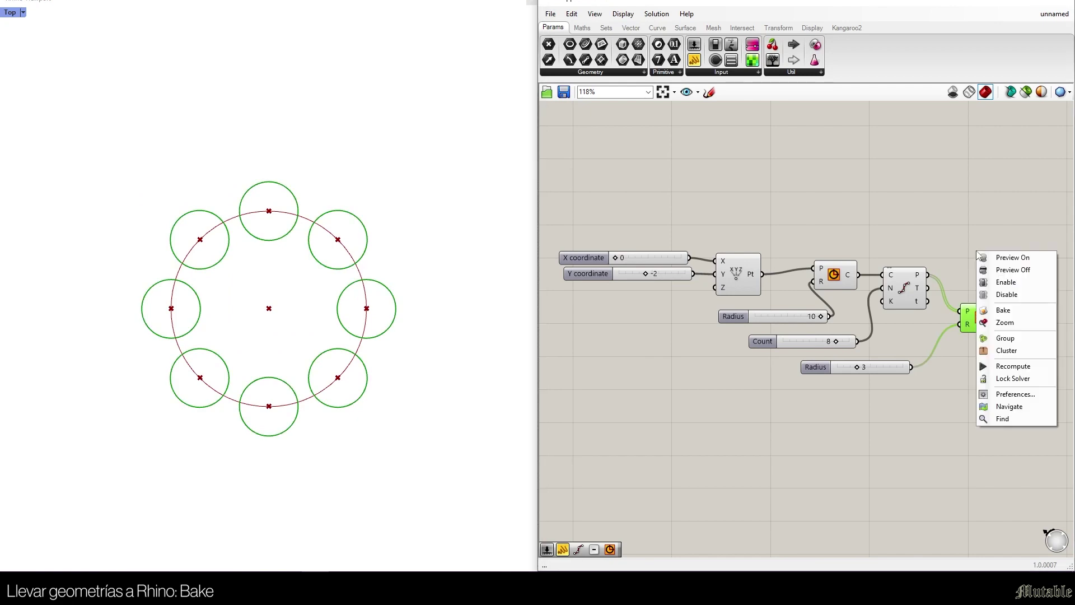
left_click(1002, 310)
left_click(980, 242)
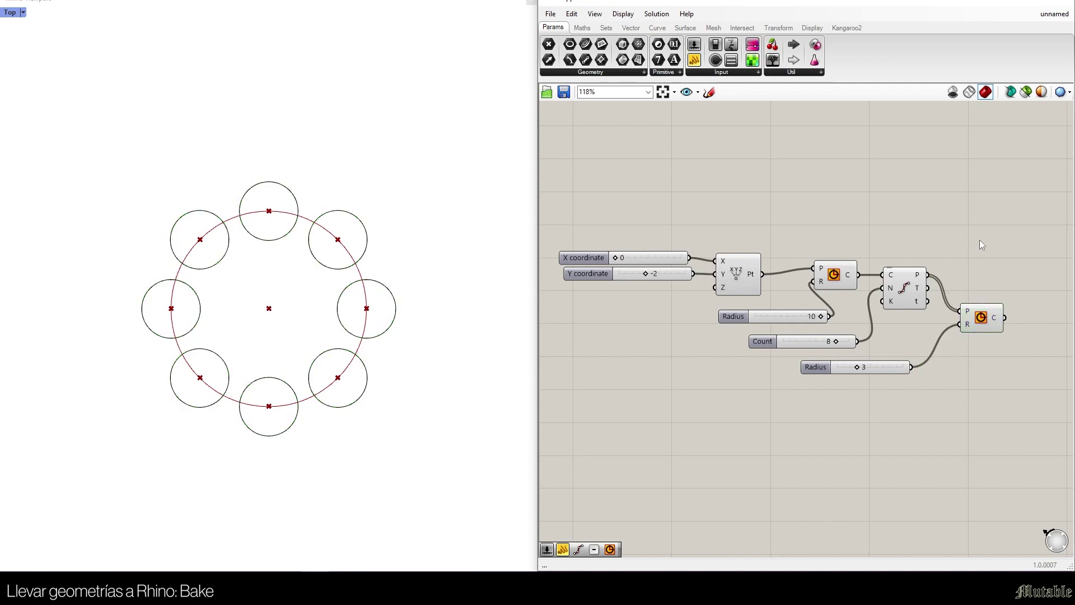
- Move the baked circles in the Top viewport up and to the left, away from the Grasshopper preview
left_click_drag(377, 192, 173, 385)
left_click_drag(296, 280, 156, 96)
left_click(294, 123)
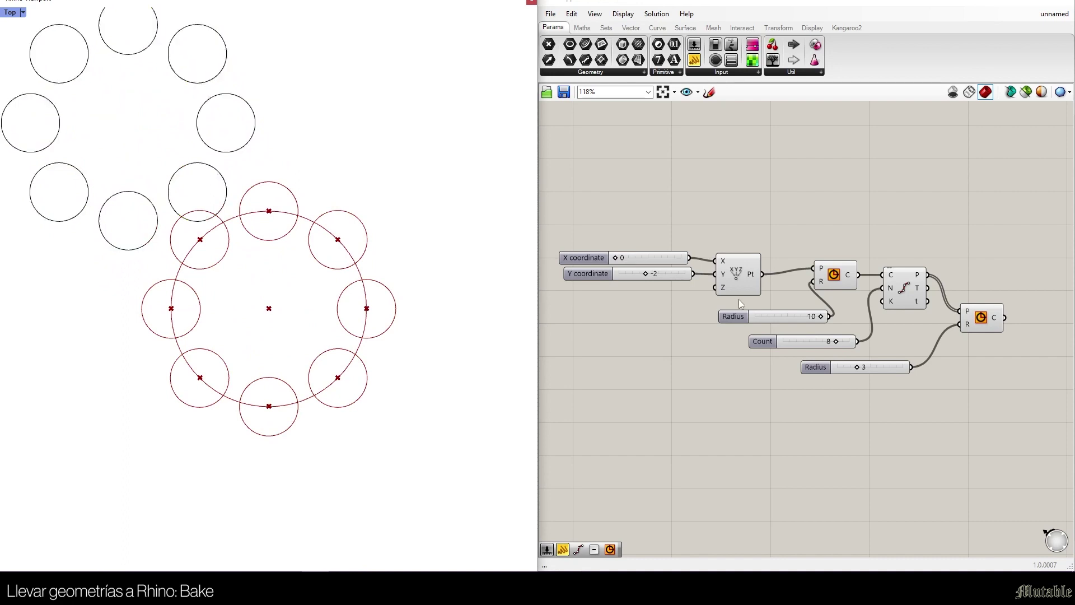
- Set the main circle's radius to 8 and the division count to 4, and bake the second Circle component
left_click_drag(815, 317, 814, 348)
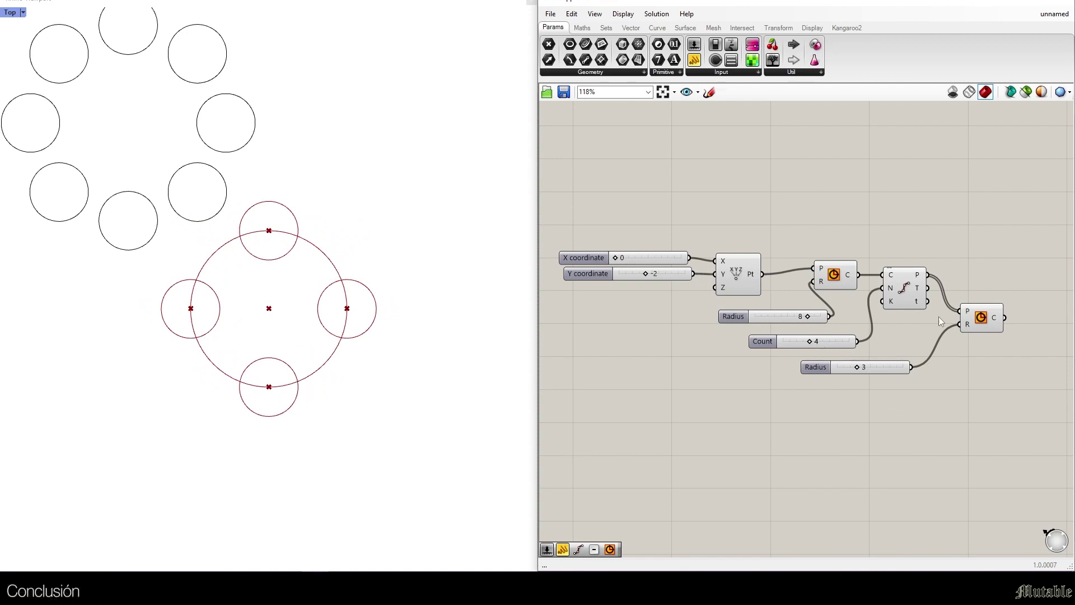
left_click(995, 325)
right_click(987, 245)
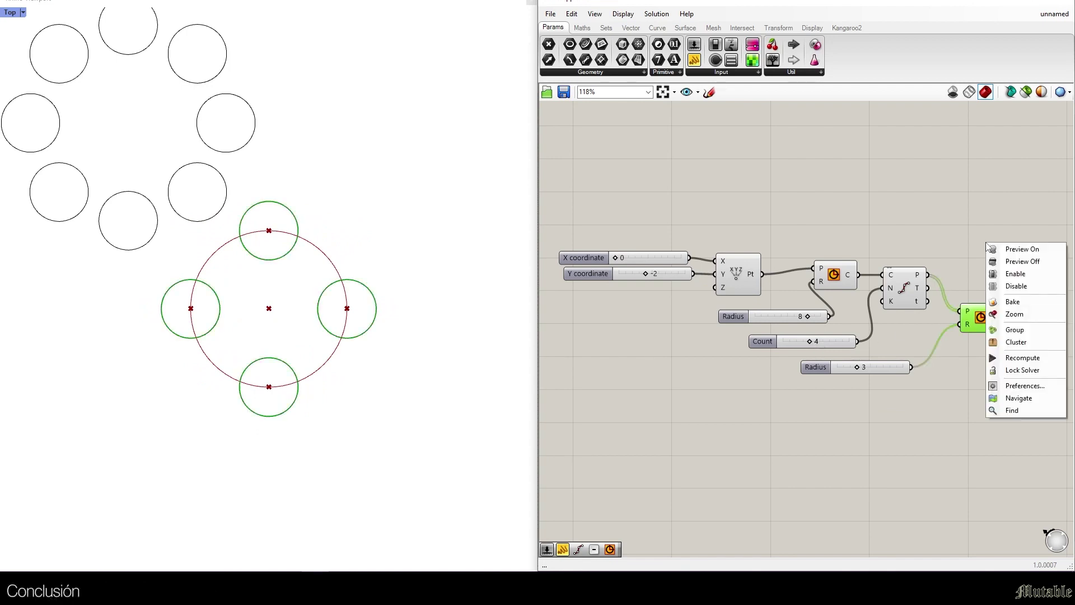
left_click(1015, 314)
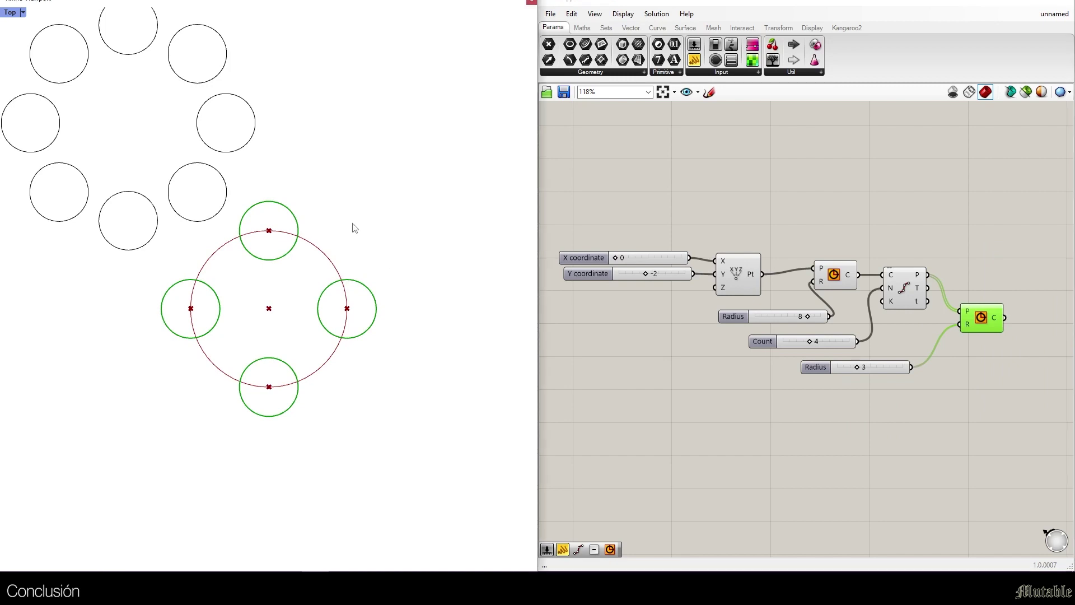
- Move the four newly baked circles up and to the right of the preview in the Top viewport
left_click_drag(360, 222, 215, 392)
left_click_drag(297, 280, 452, 89)
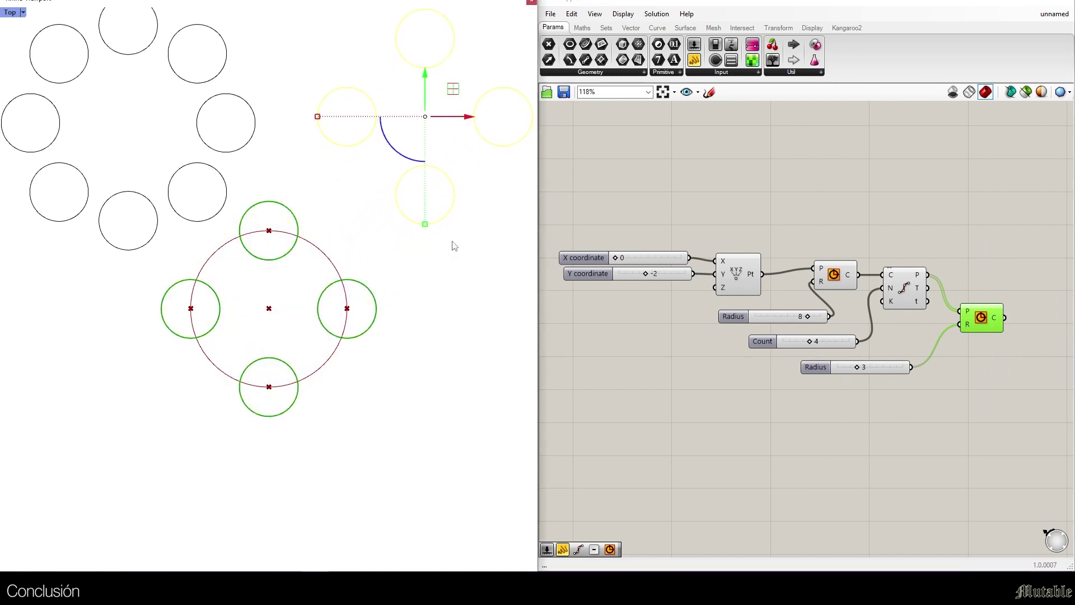
left_click(466, 301)
left_click(616, 335)
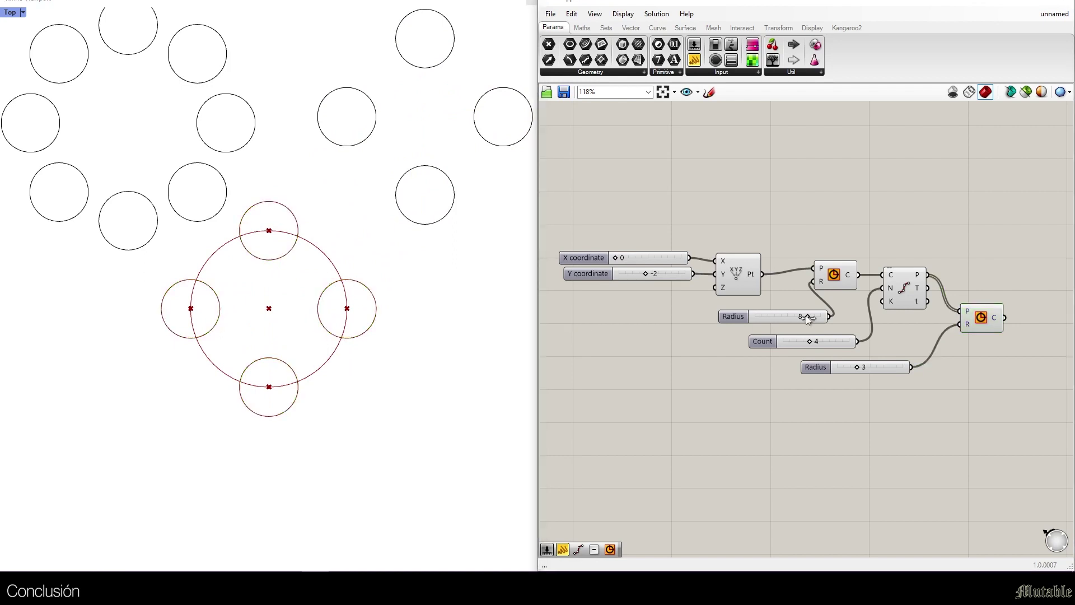
- Set the main circle's radius to 1, the division count to 10 and the second Circle's radius to 9
left_click_drag(808, 319, 908, 365)
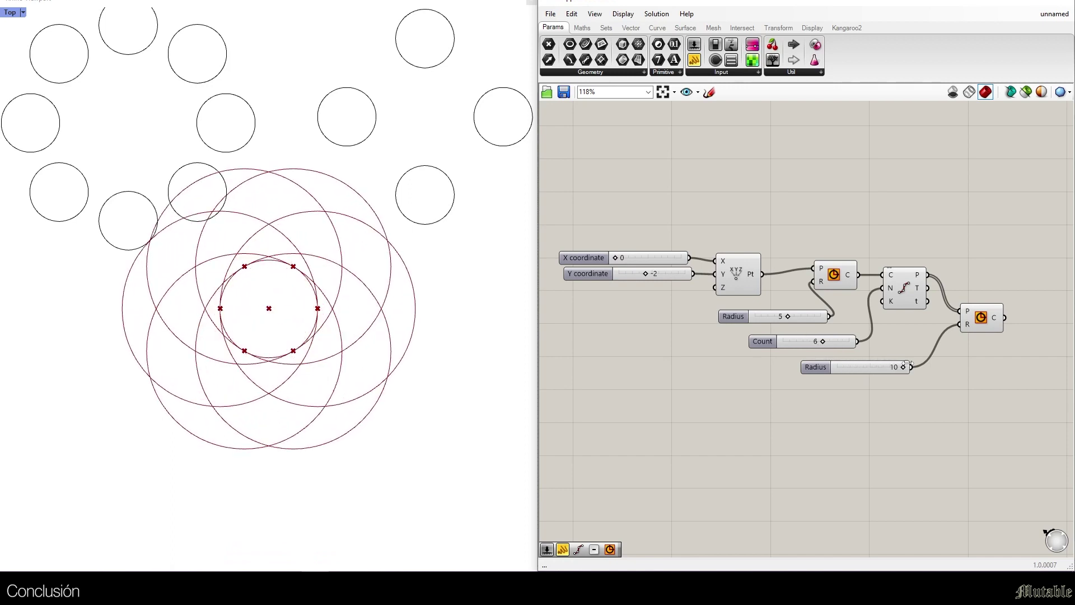
left_click_drag(789, 317, 764, 317)
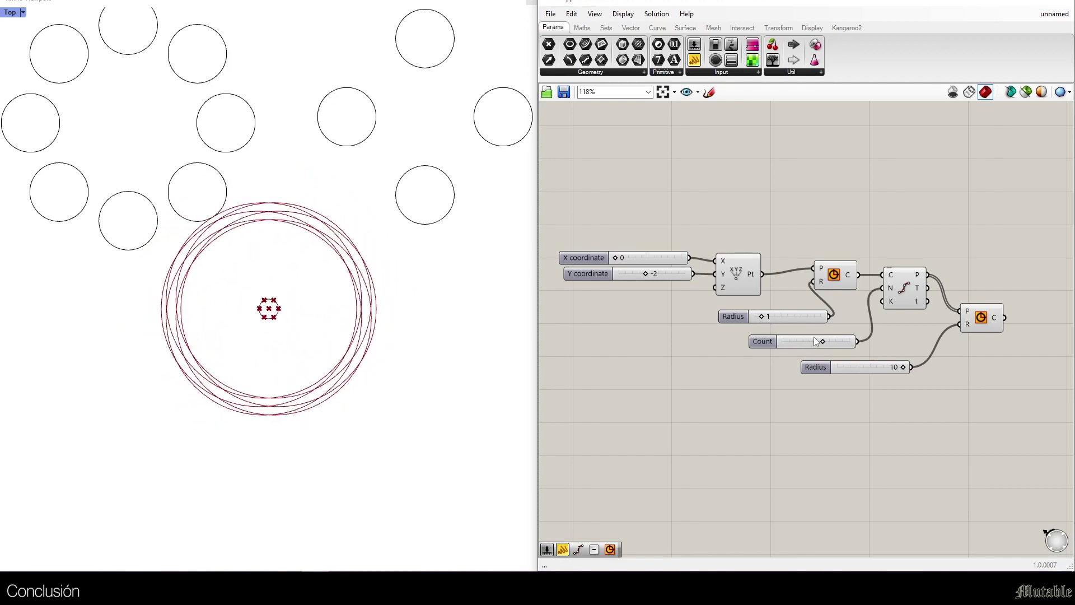
left_click_drag(823, 342, 898, 372)
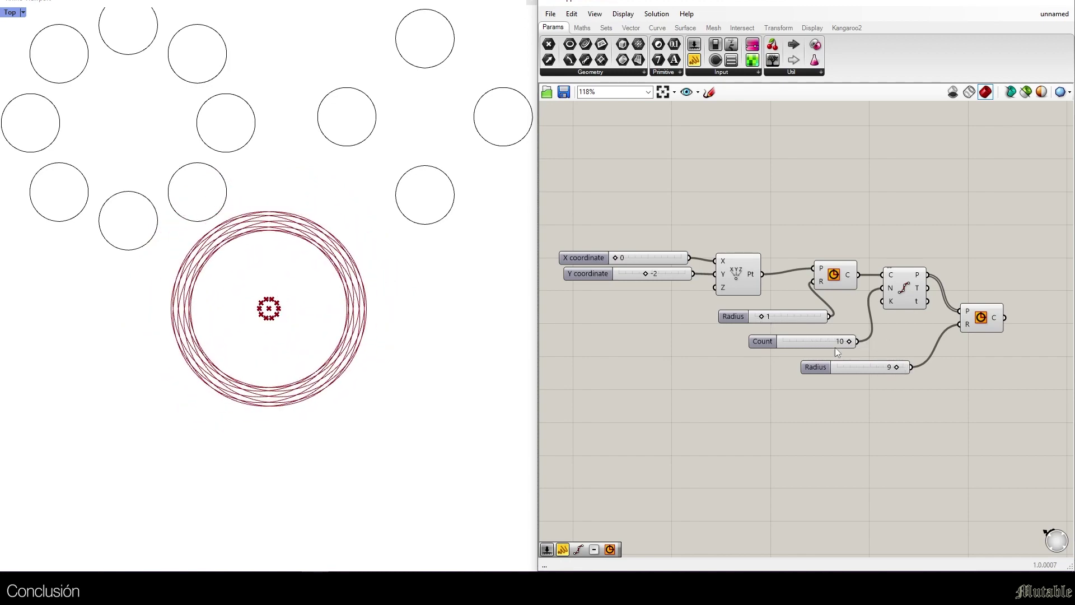